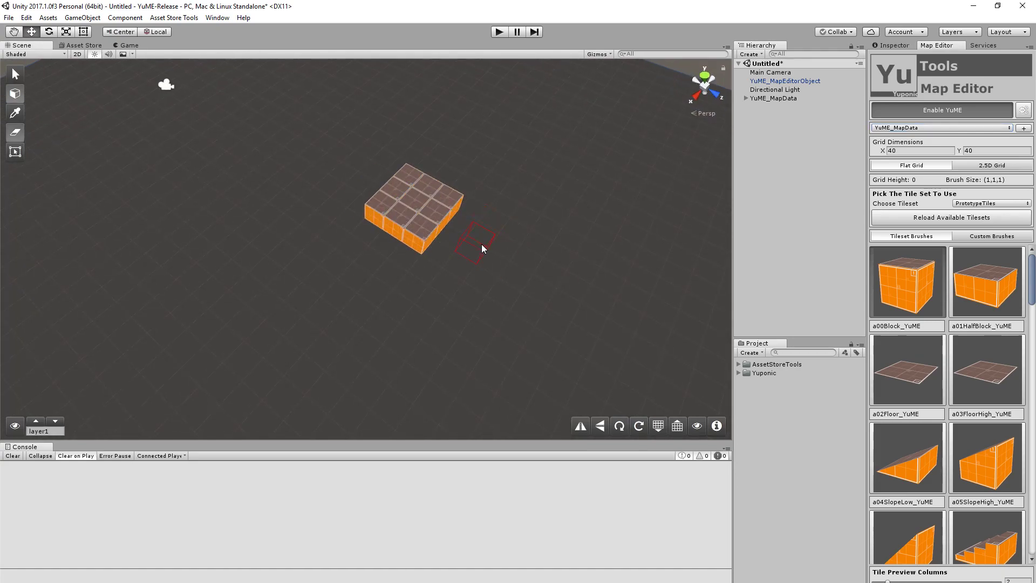
Raise the grid to height 1, place a block on the platform's centre, and return the grid to height 0
shift+scroll(481, 244, up, 1)
click(419, 209)
alt+drag(570, 268, 538, 213)
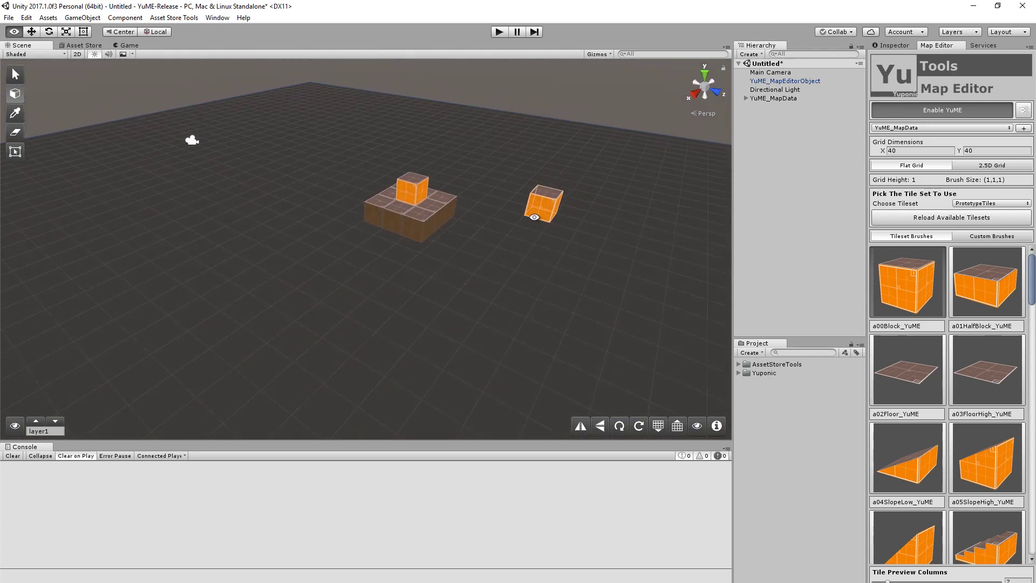
shift+scroll(515, 217, down, 1)
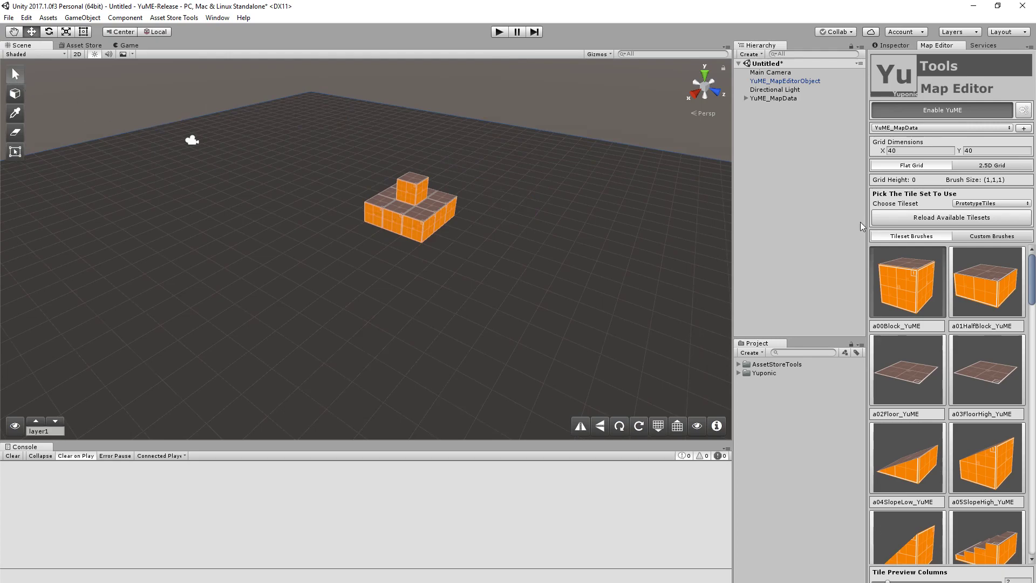
Clone the YuME_MapData map
click(898, 129)
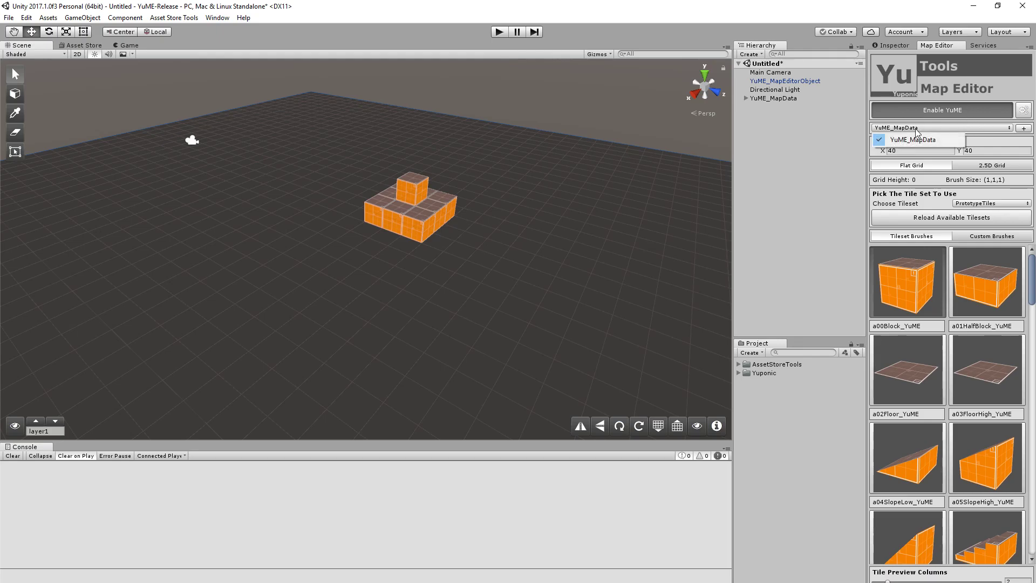
click(1025, 130)
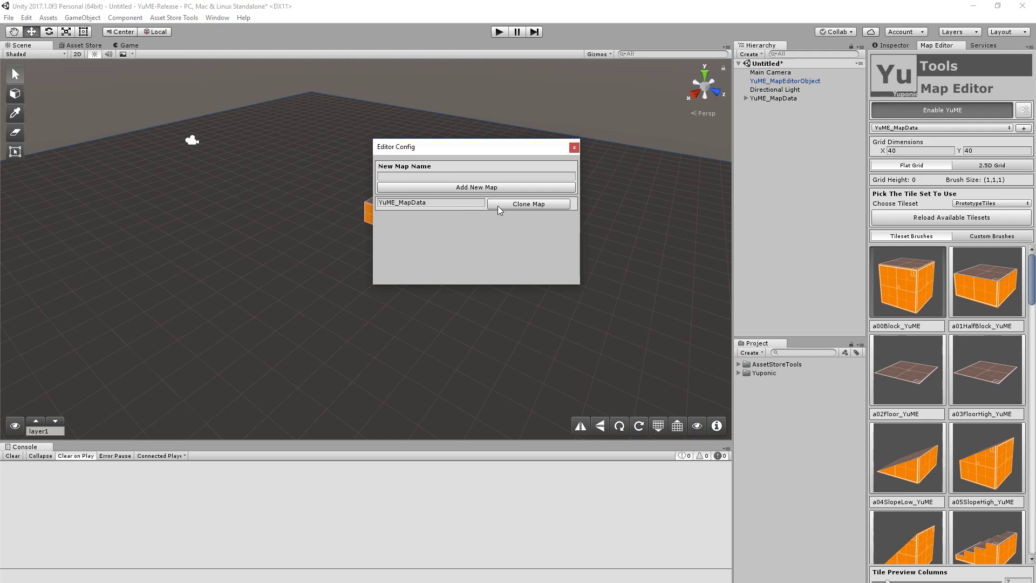
click(526, 205)
Add new maps named Test and Test2, and delete the Test map
click(427, 176)
text(Test)
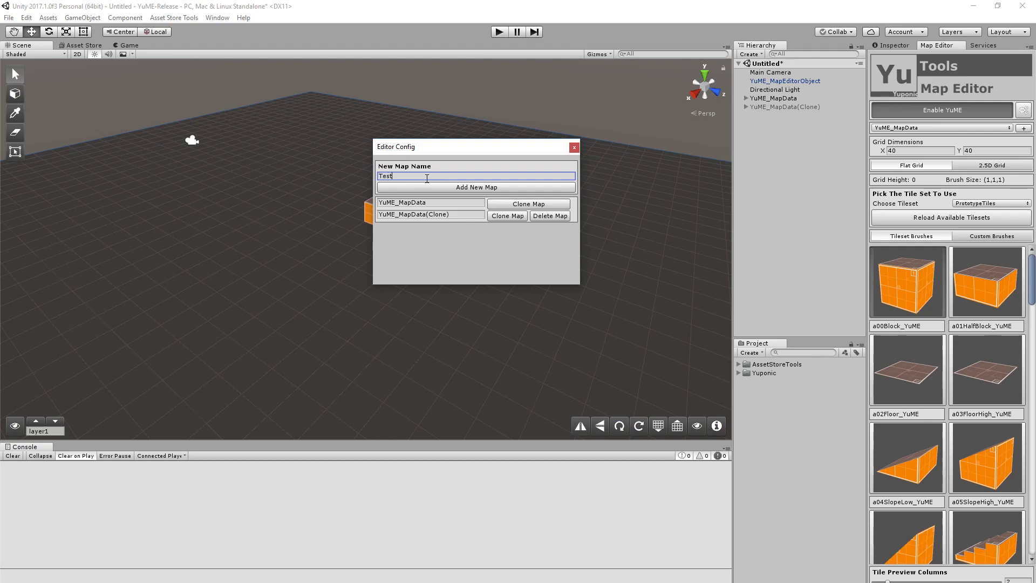
click(499, 189)
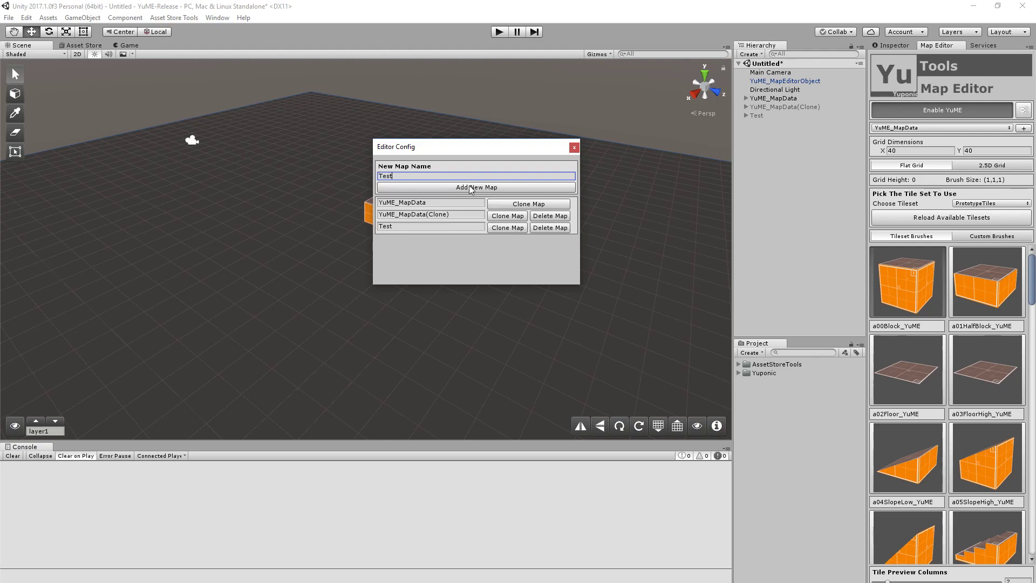
text(2)
click(466, 188)
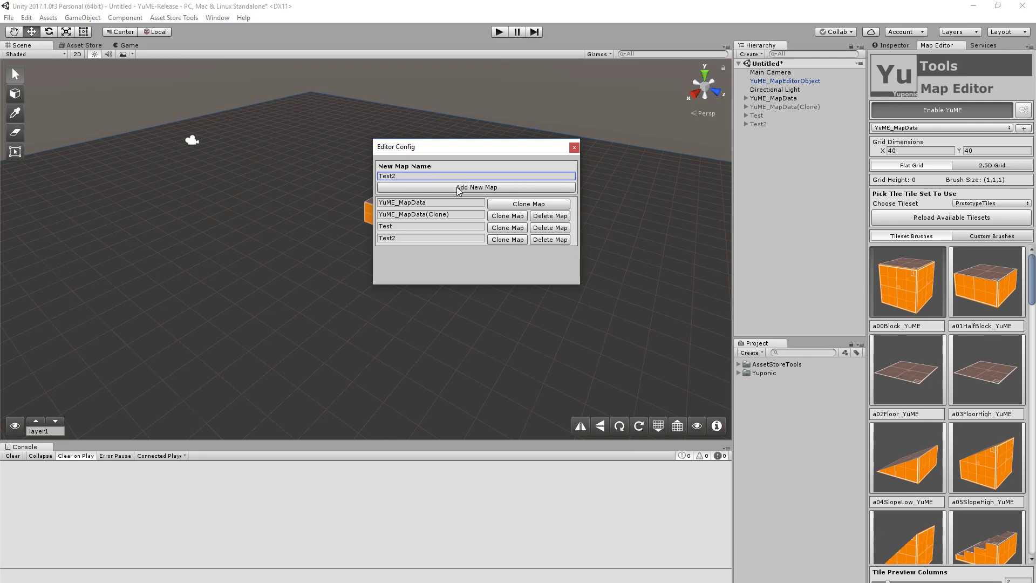
click(547, 228)
click(575, 147)
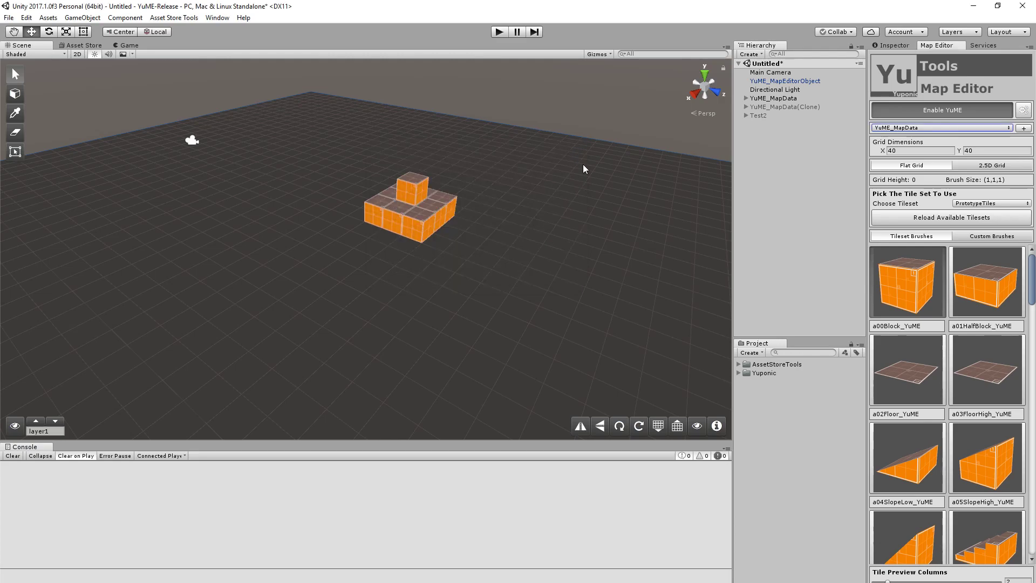
Make YuME_MapData(Clone) the active map and extend its platform with blocks on two opposite sides, leaving a one-block hole in each extension
click(947, 129)
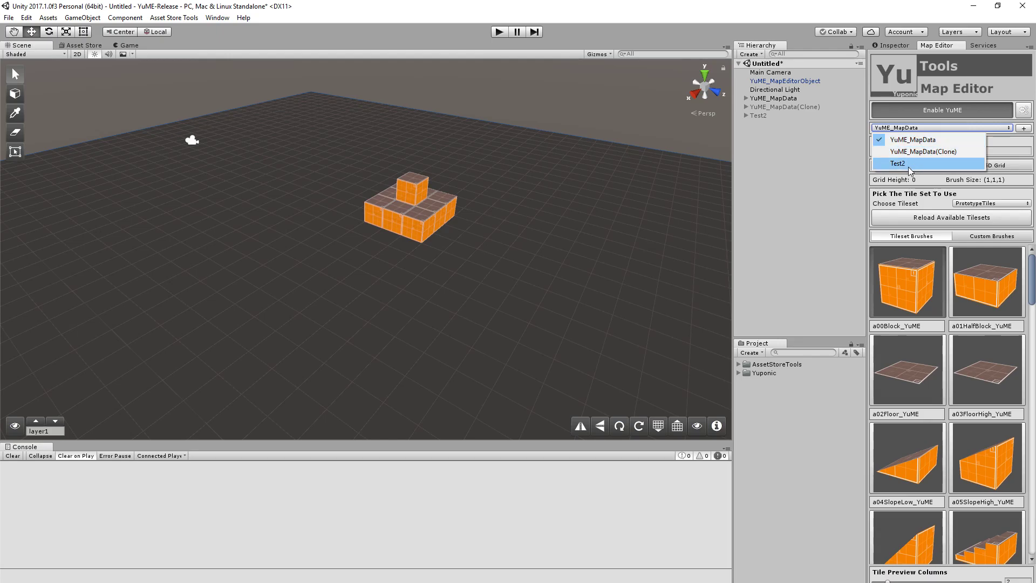
click(933, 154)
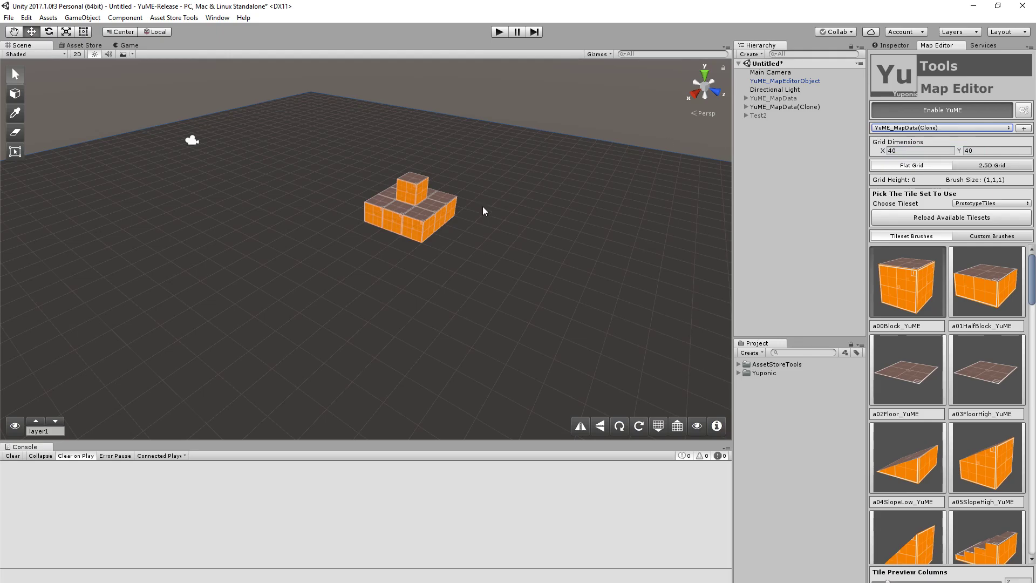
click(17, 96)
alt+drag(468, 196, 454, 225)
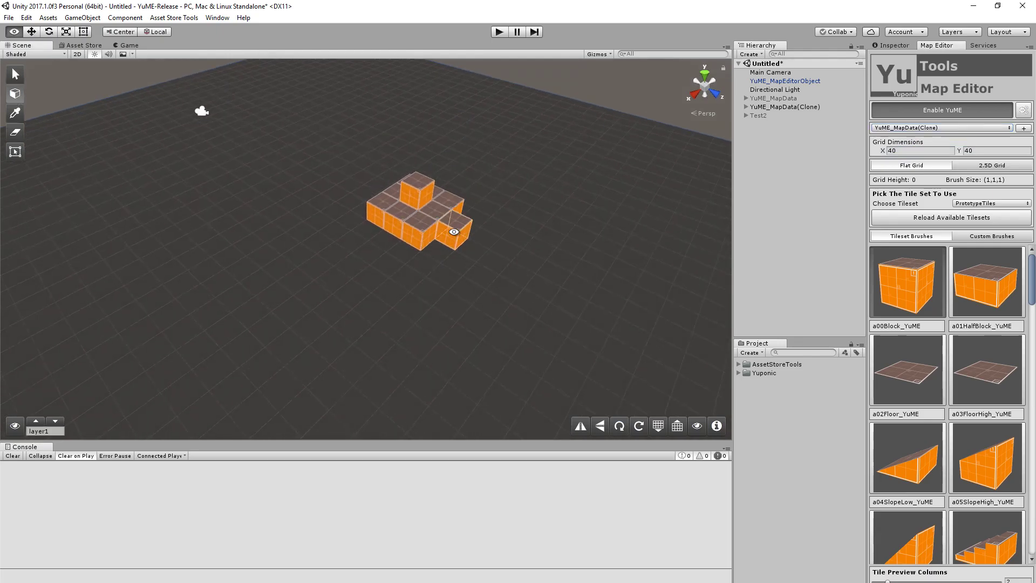
scroll(455, 218, up, 4)
mouse_move(327, 255)
mouse_down()
mouse_move(361, 277)
mouse_move(391, 262)
mouse_move(376, 275)
mouse_move(311, 274)
mouse_up()
click(479, 224)
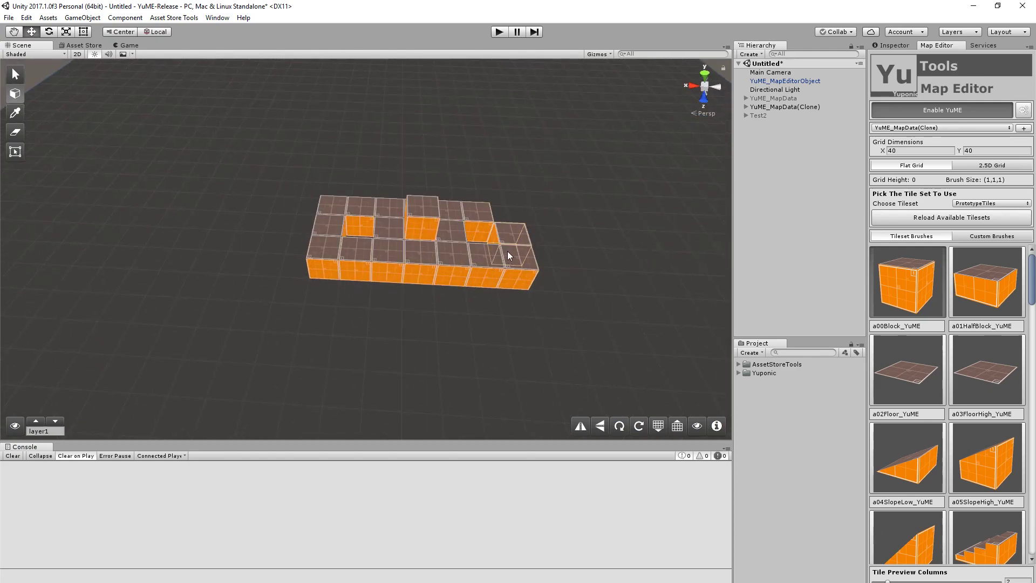
drag(507, 251, 526, 238)
Compare the maps by switching to YuME_MapData and back to YuME_MapData(Clone)
click(937, 128)
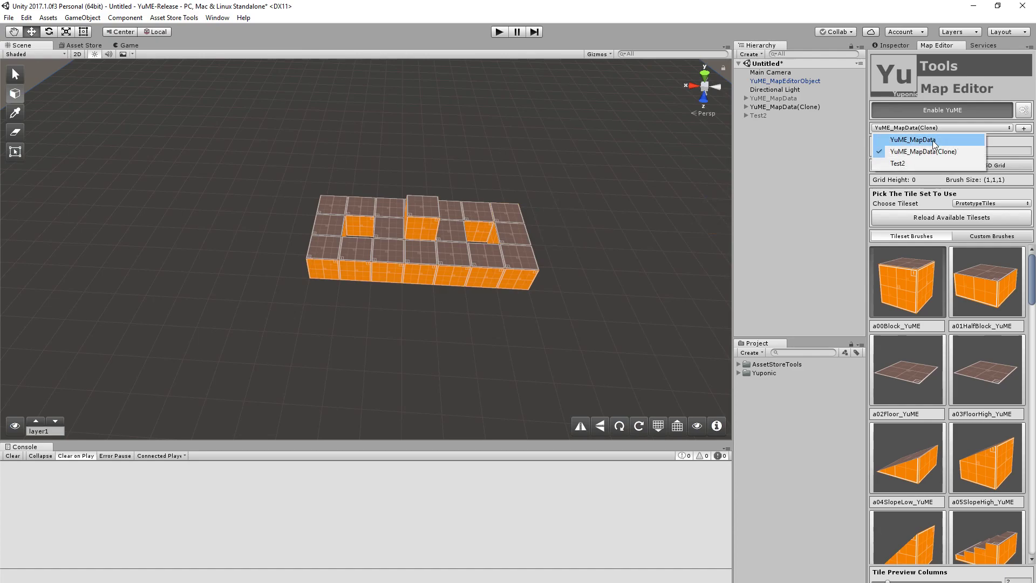
click(932, 140)
click(949, 128)
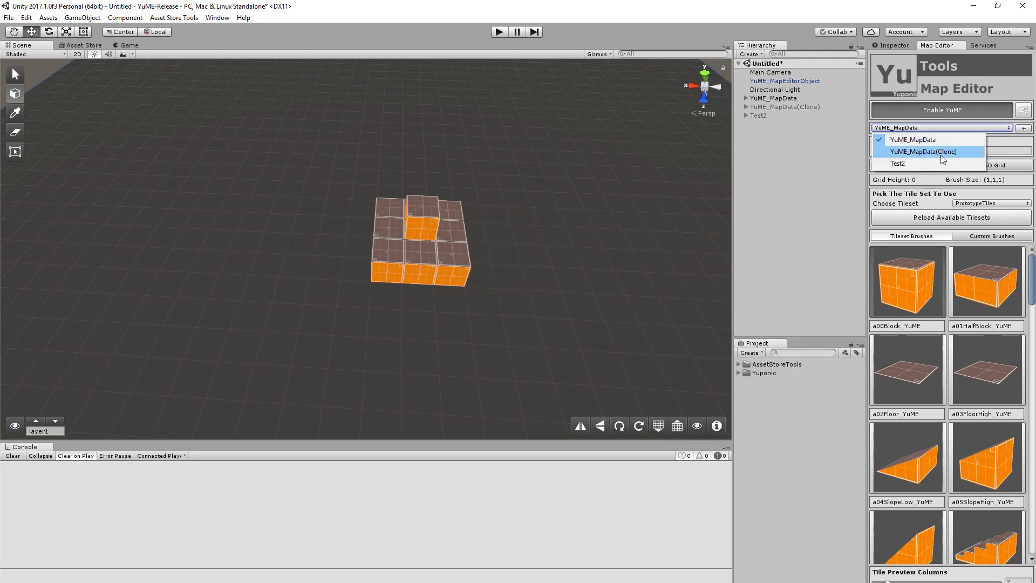
click(941, 154)
alt+drag(512, 336, 475, 314)
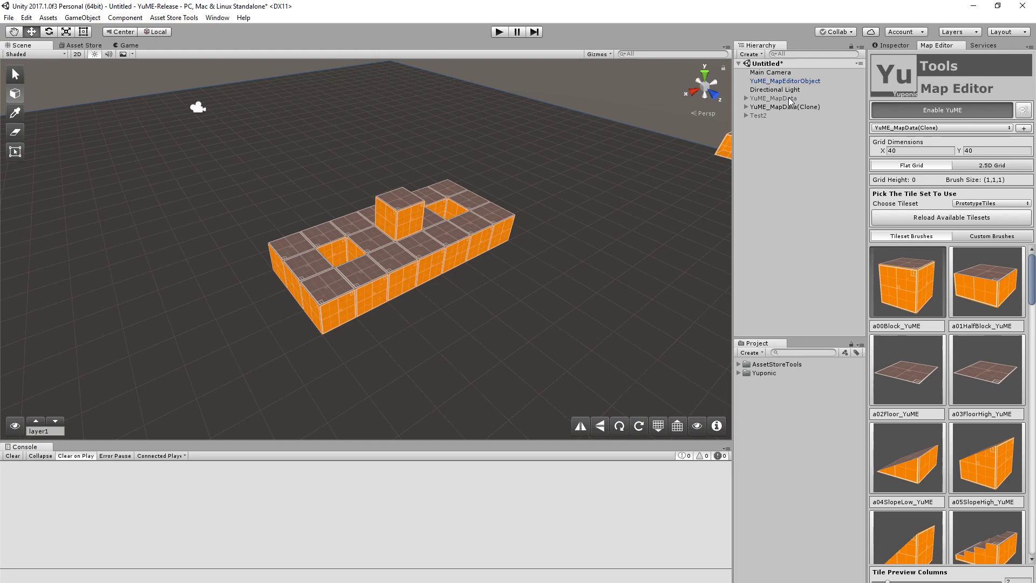
Make YuME_MapData the active map and rename it as 1st
click(946, 128)
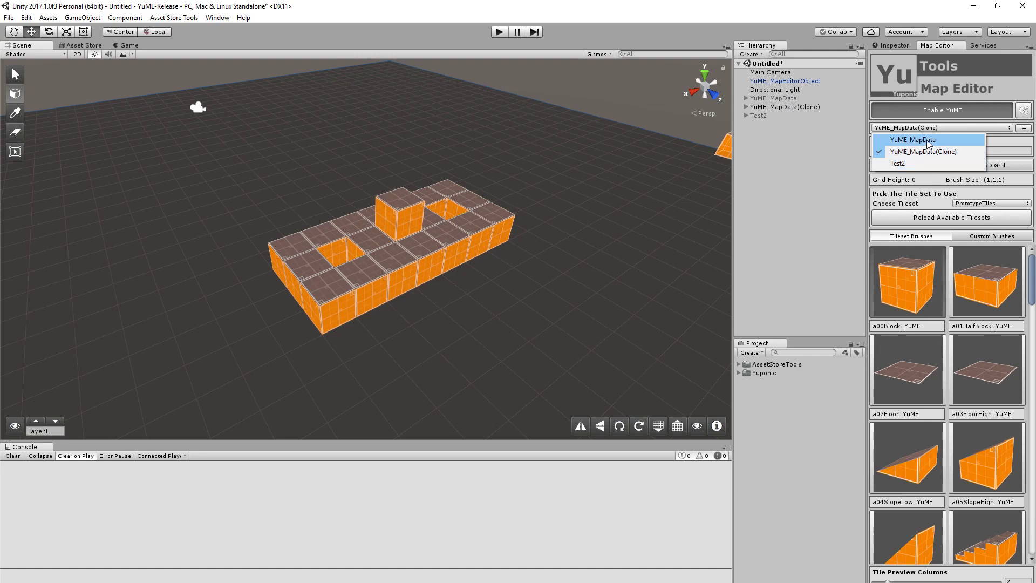
click(927, 140)
click(1024, 128)
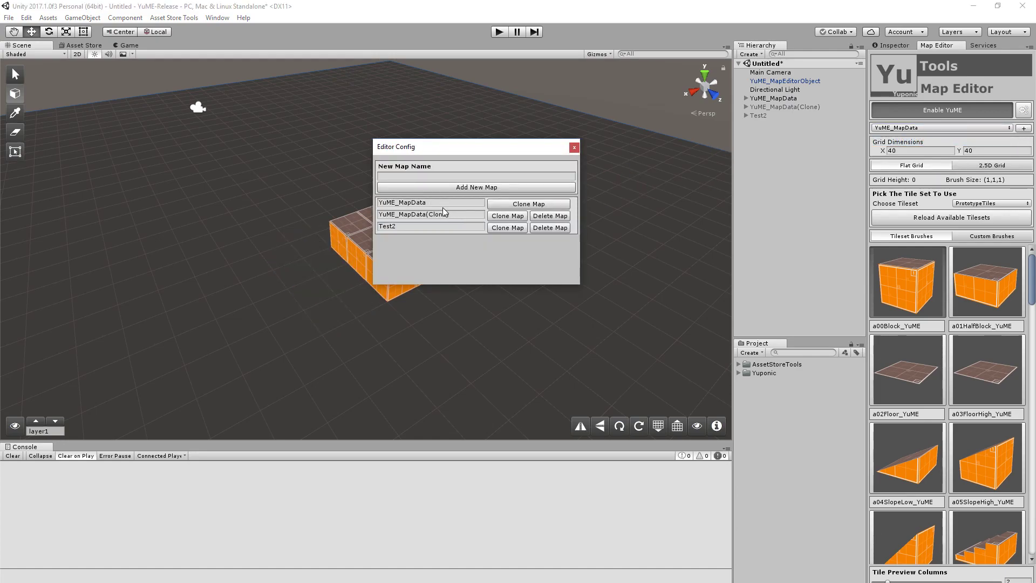
click(474, 203)
text(!st)
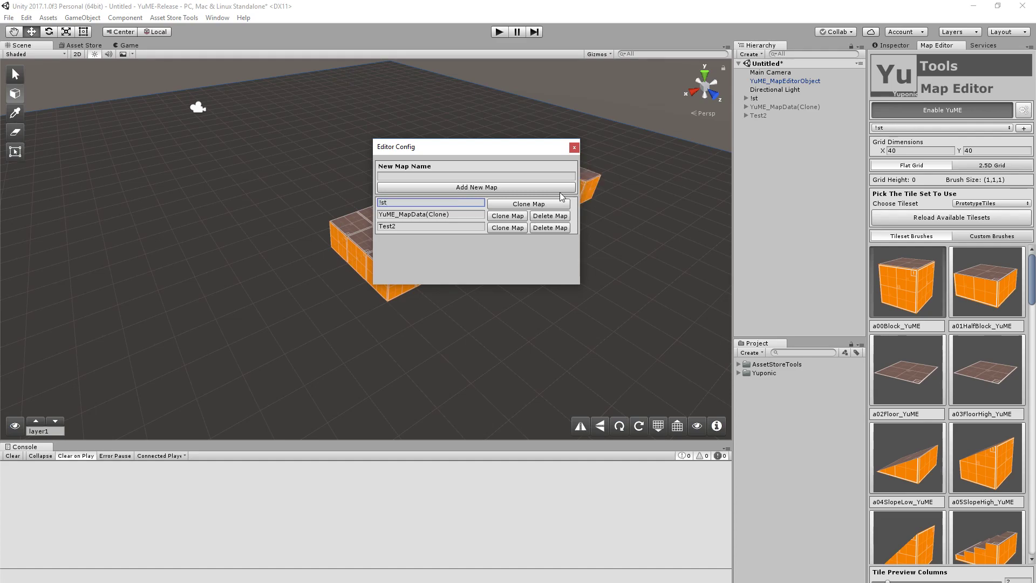
click(398, 201)
text(1s)
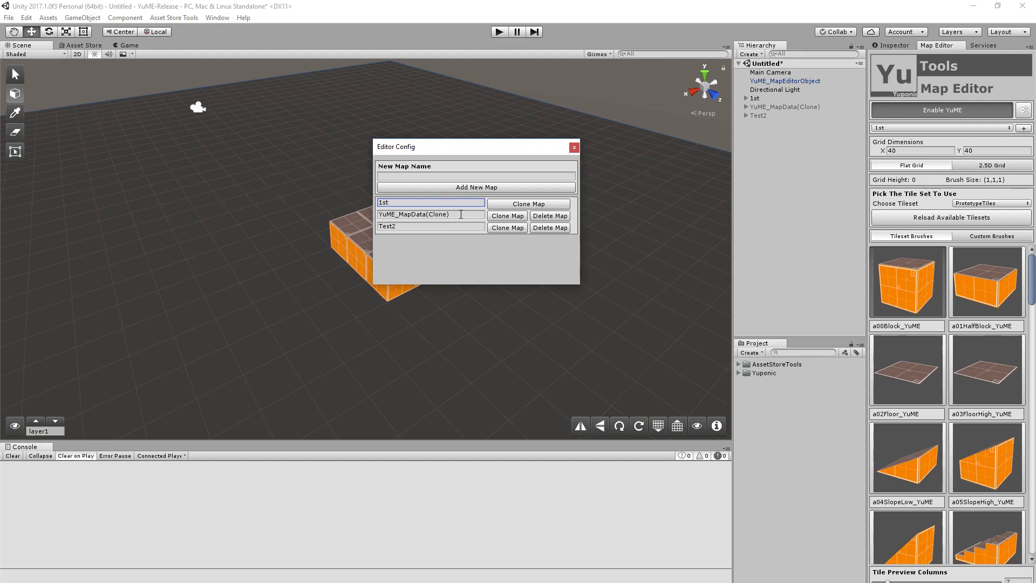
Rename the YuME_MapData(Clone) map as 2nd and close the map configuration
key(Tab)
text(2nd)
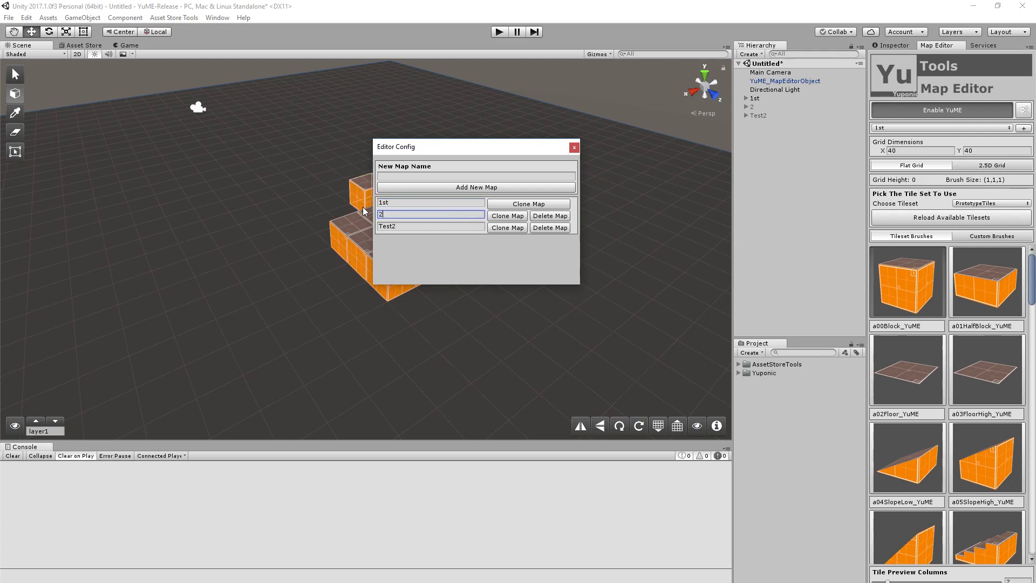
click(575, 148)
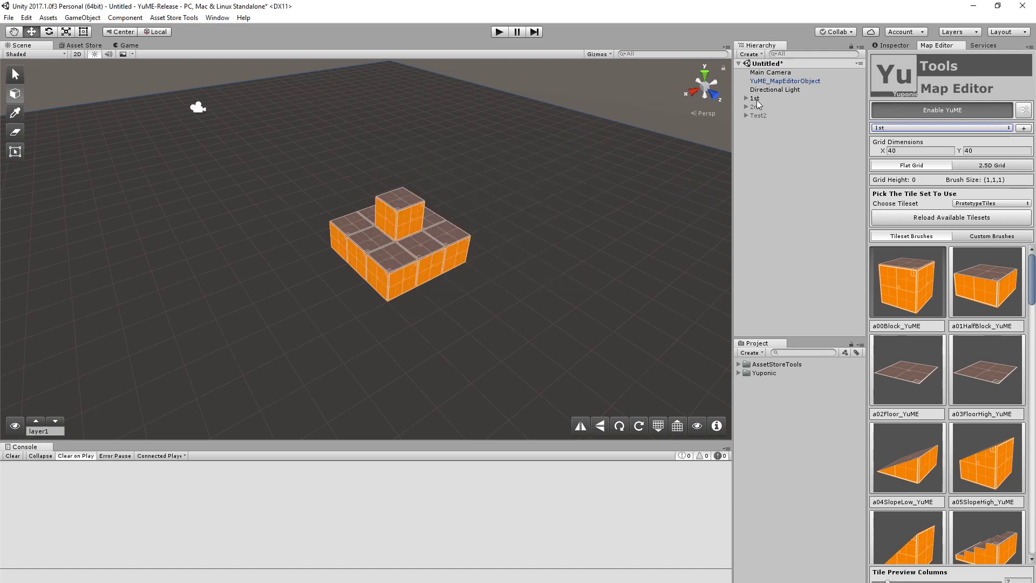
Review the available maps and the Map List entries in YuME_MapEditorObject's Map Manager script
click(934, 128)
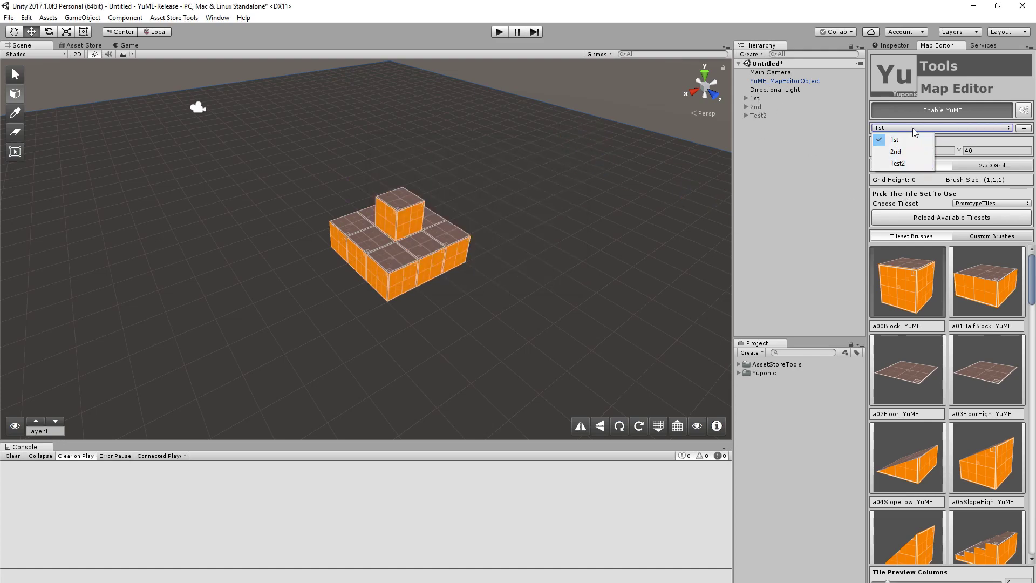
click(834, 144)
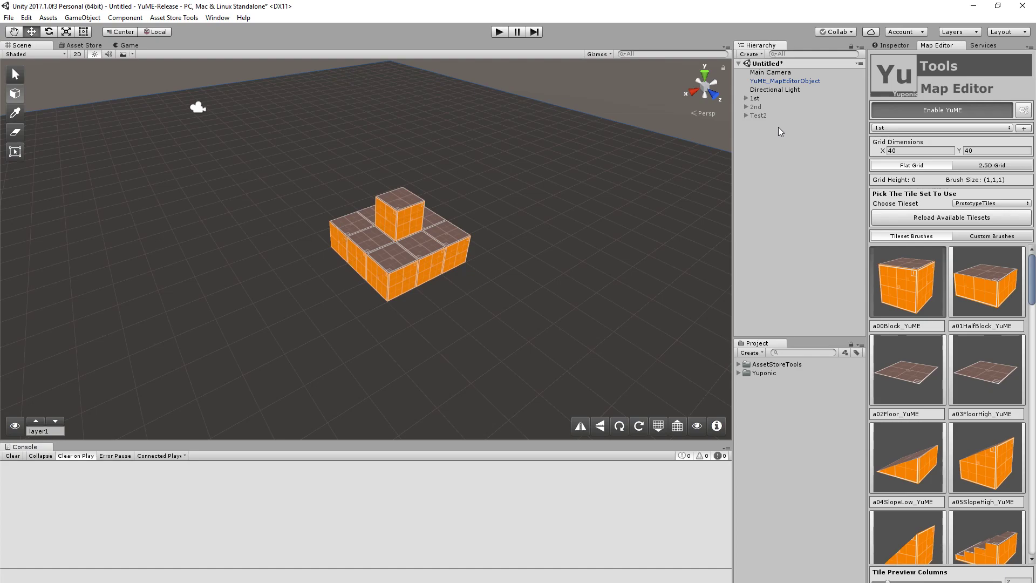
click(896, 45)
click(799, 82)
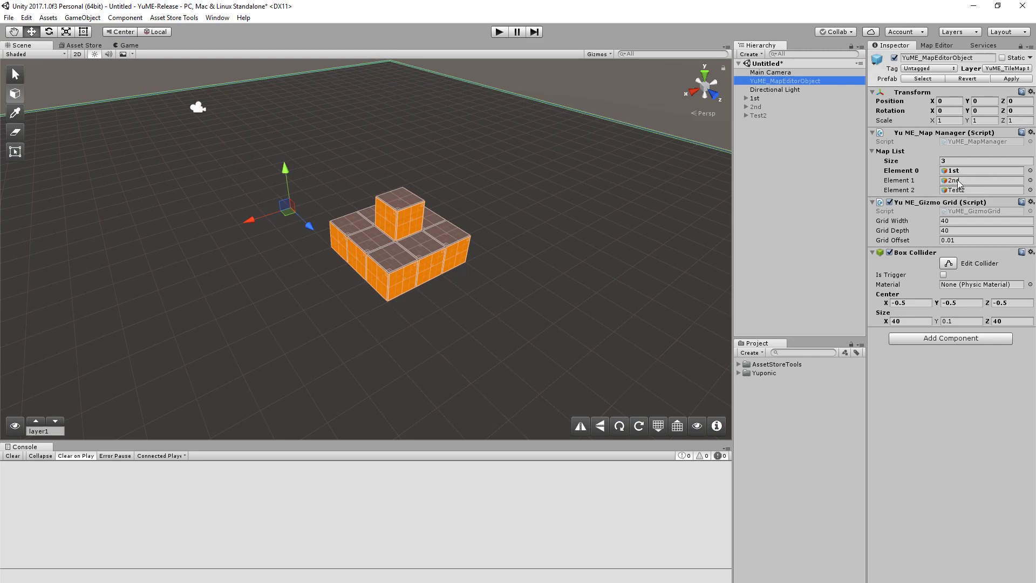
click(938, 46)
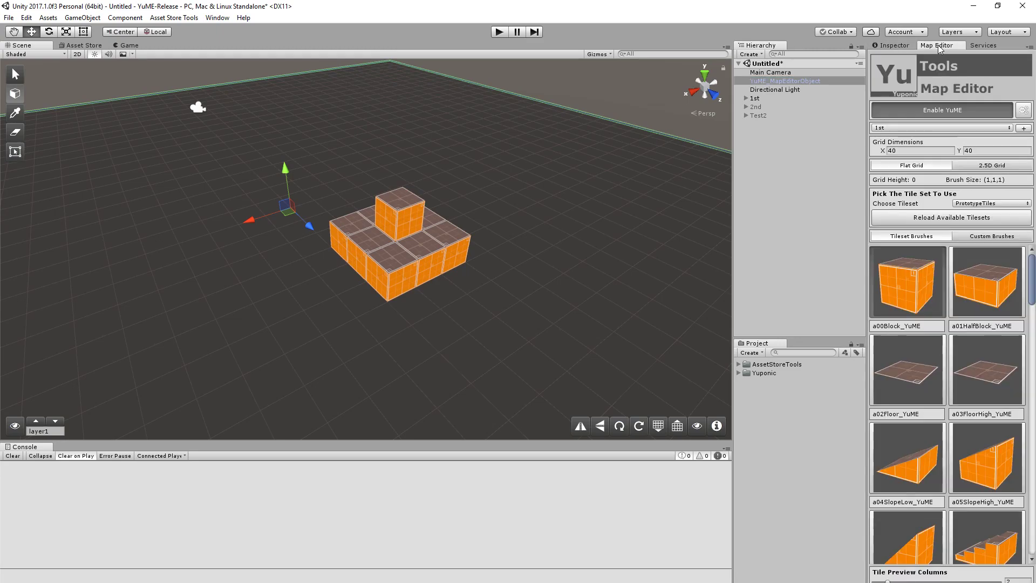
View the YuME editor settings, and switch YuME off and back on
click(1024, 111)
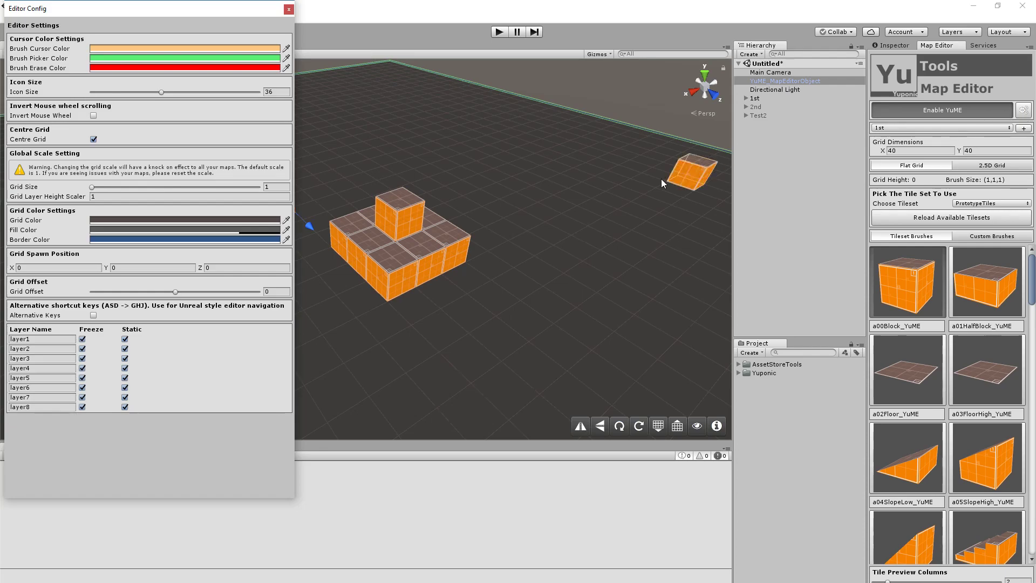
click(960, 111)
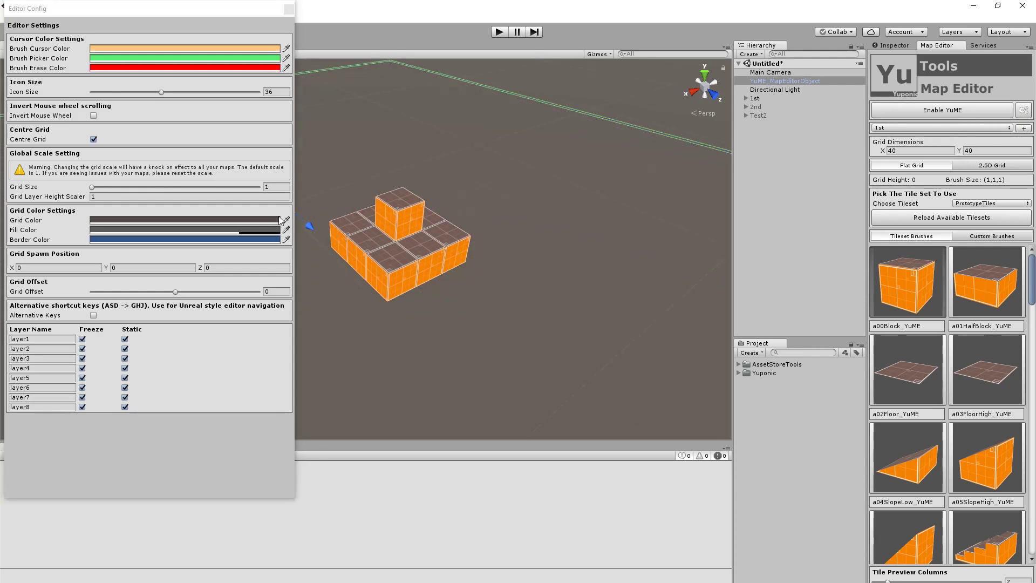
click(289, 9)
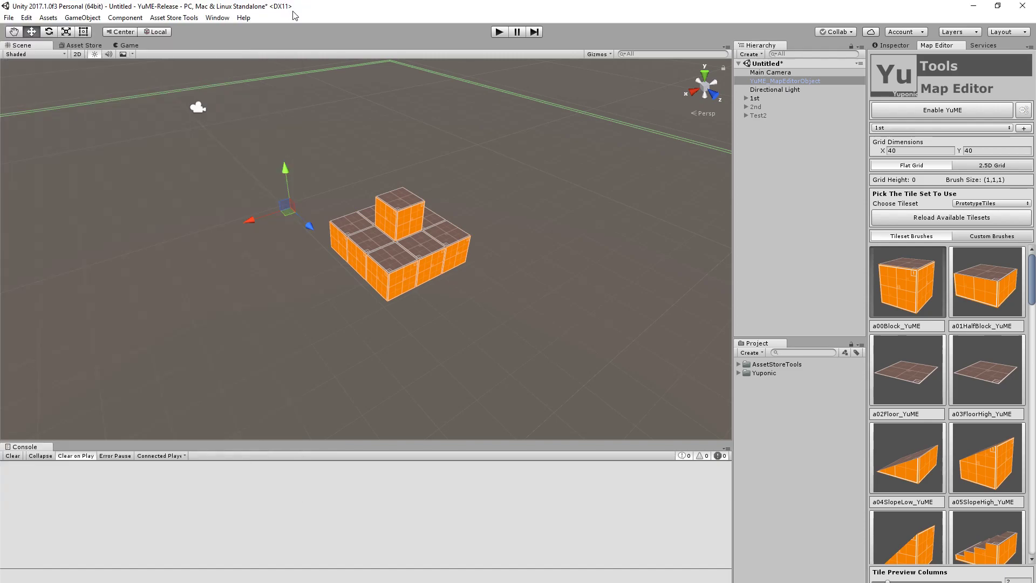
click(942, 114)
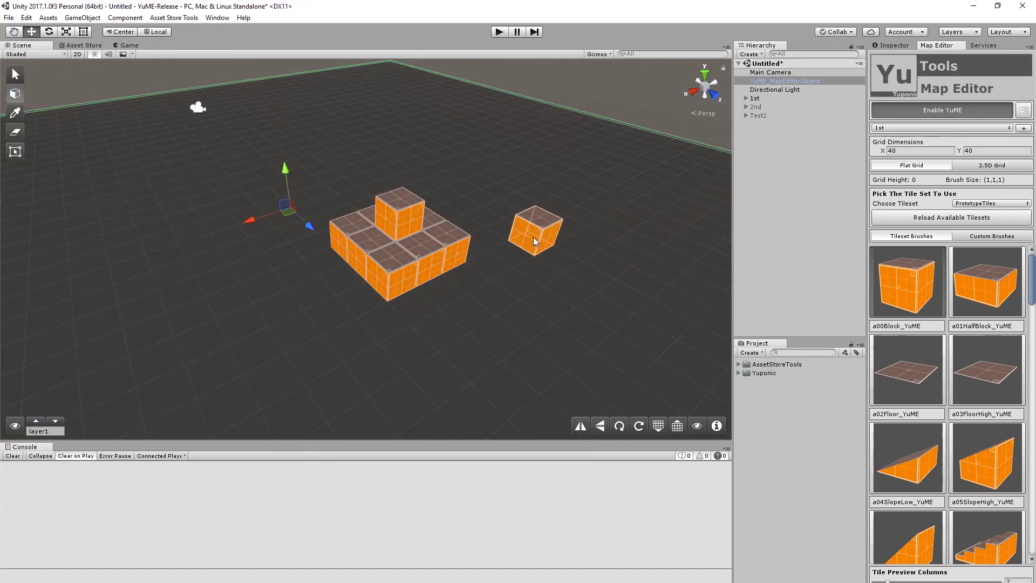
Step the grid height repeatedly between 0 and 1, finishing at 0
shift+scroll(552, 241, up, 2)
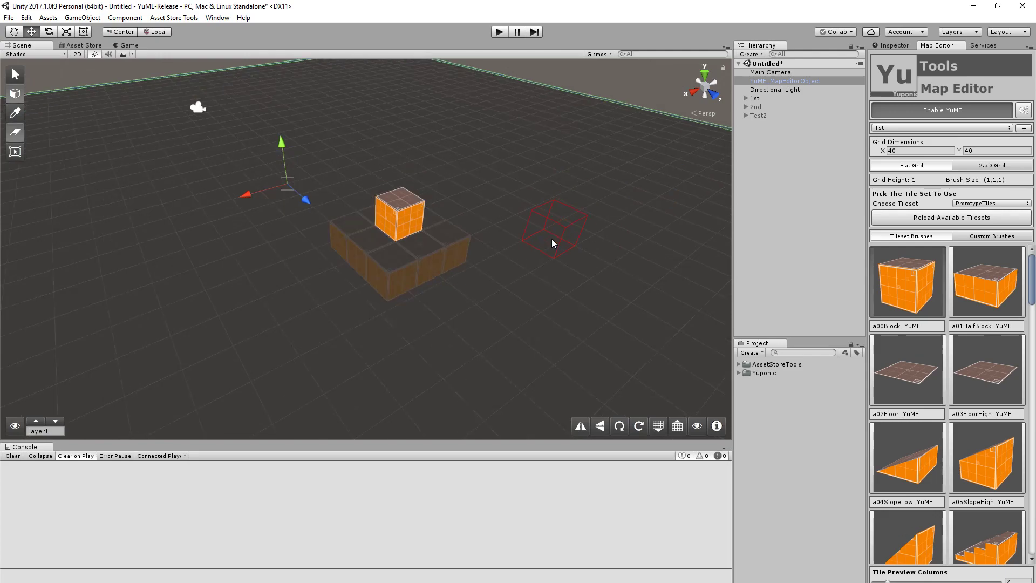
shift+scroll(551, 241, down, 1)
shift+scroll(552, 242, down, 1)
shift+scroll(552, 244, up, 1)
shift+scroll(553, 245, up, 1)
shift+scroll(554, 250, down, 2)
shift+scroll(554, 249, up, 1)
shift+scroll(554, 250, down, 1)
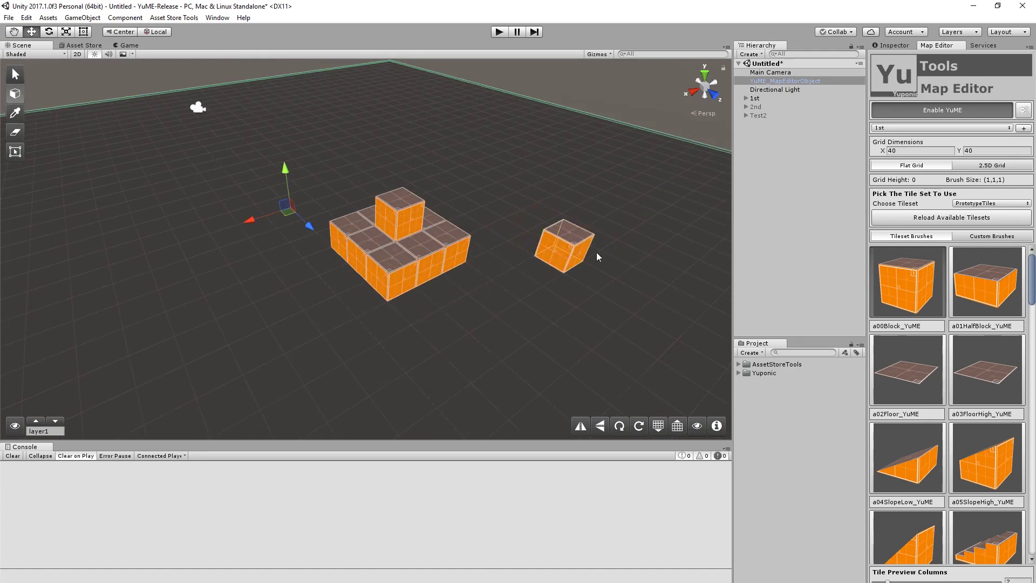
shift+scroll(591, 235, up, 1)
shift+scroll(585, 236, down, 1)
shift+scroll(584, 236, up, 1)
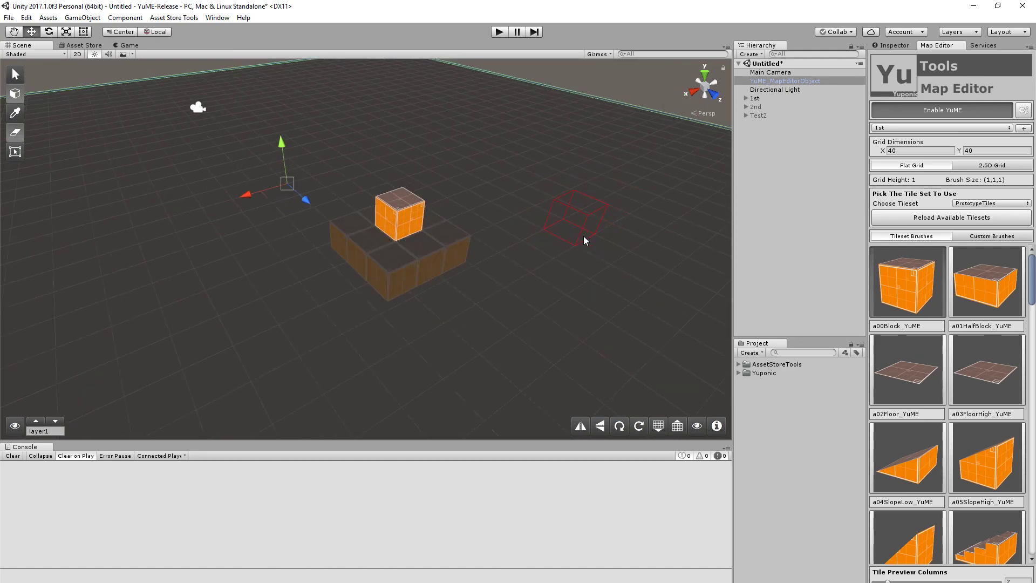
key(ctrl)
click(658, 426)
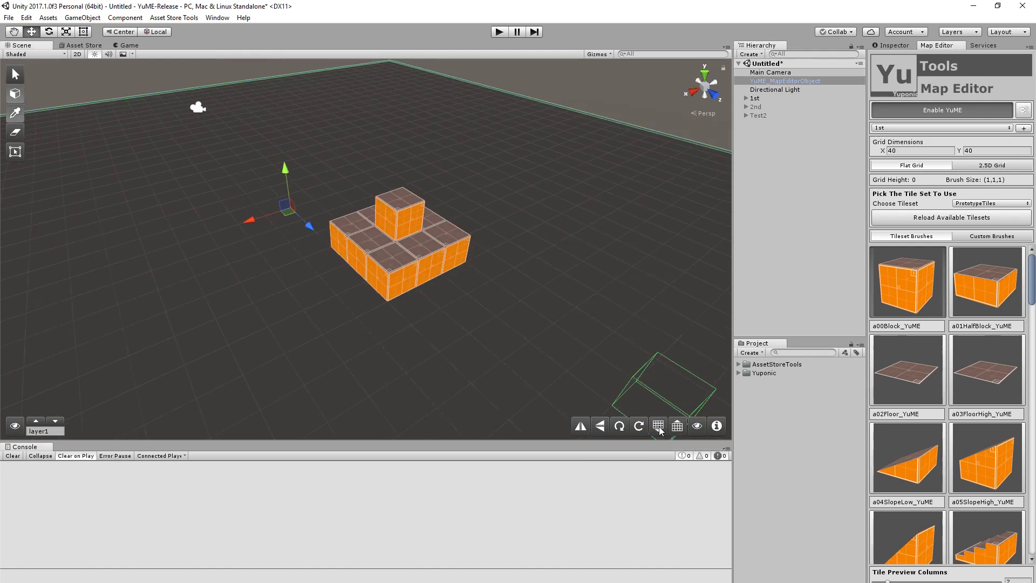
Raise the grid height to 1 and lower it to 0.25 using fine 0.25 increments
alt+click(679, 431)
alt+click(680, 432)
alt+click(679, 430)
alt+click(679, 431)
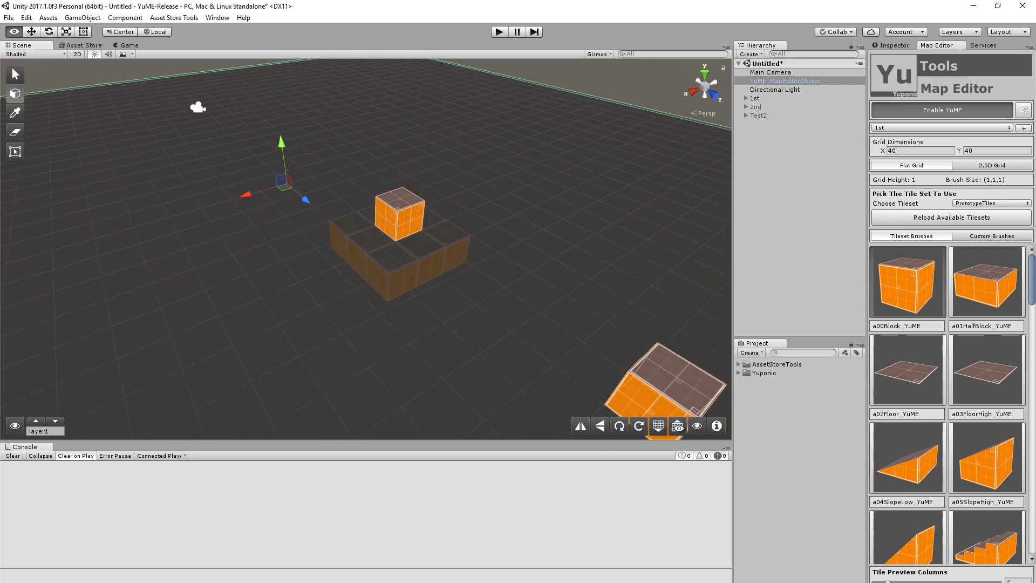
alt+click(659, 426)
alt+click(659, 426)
alt+click(658, 426)
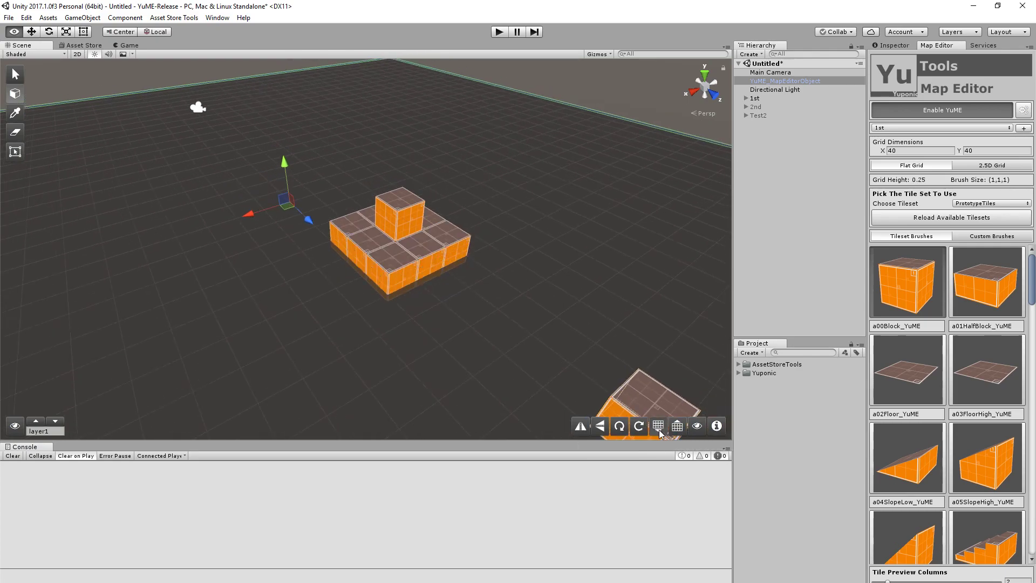
Lower the grid height to 0 with a fine step, and set the Grid Layer Height Scaler to 0.75 in the editor settings
alt+click(659, 427)
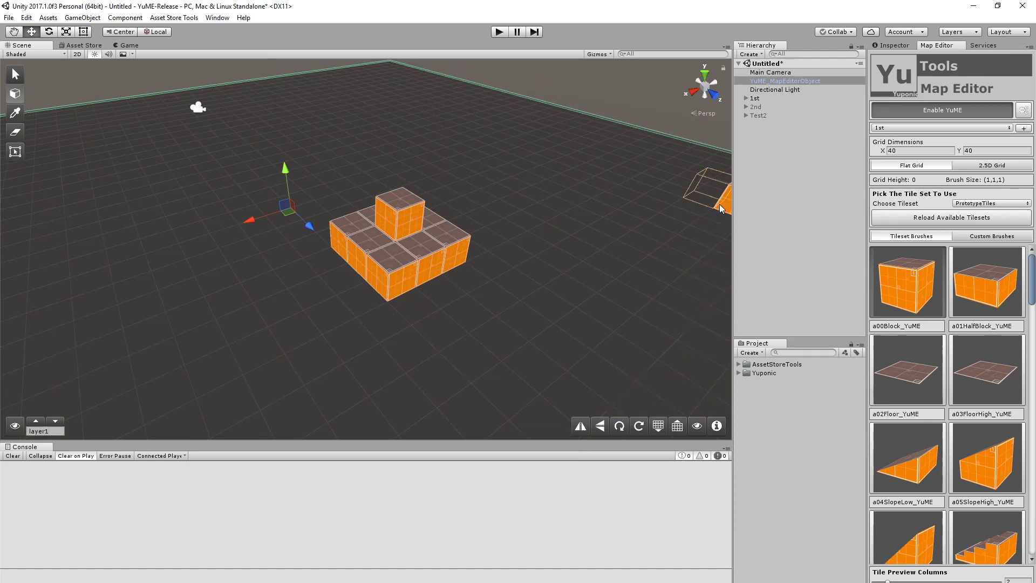
click(1024, 110)
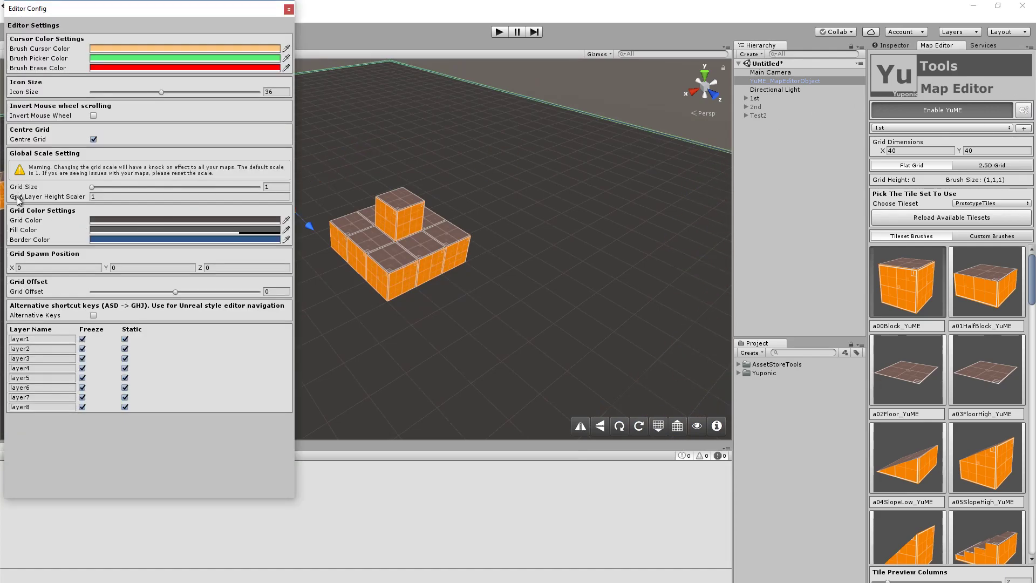
click(117, 196)
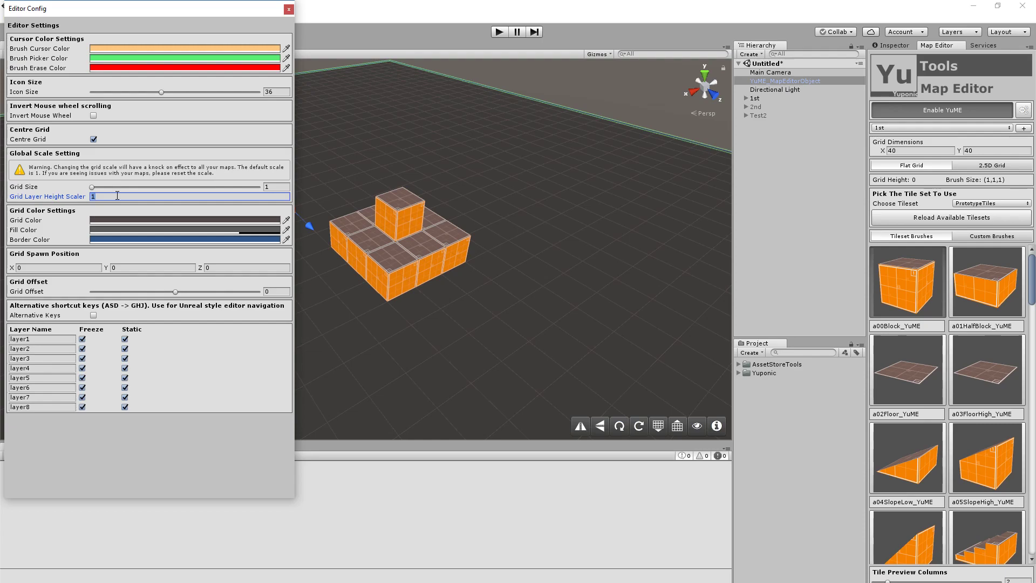
text(0.75)
click(289, 9)
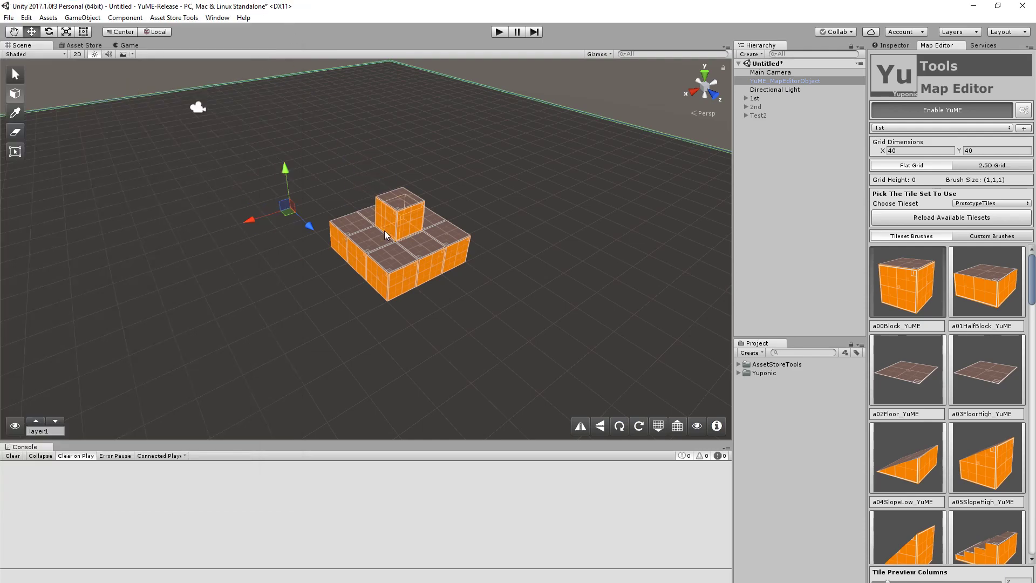
Step the grid height up and down in 0.75 increments, finishing at 0
shift+scroll(473, 286, up, 1)
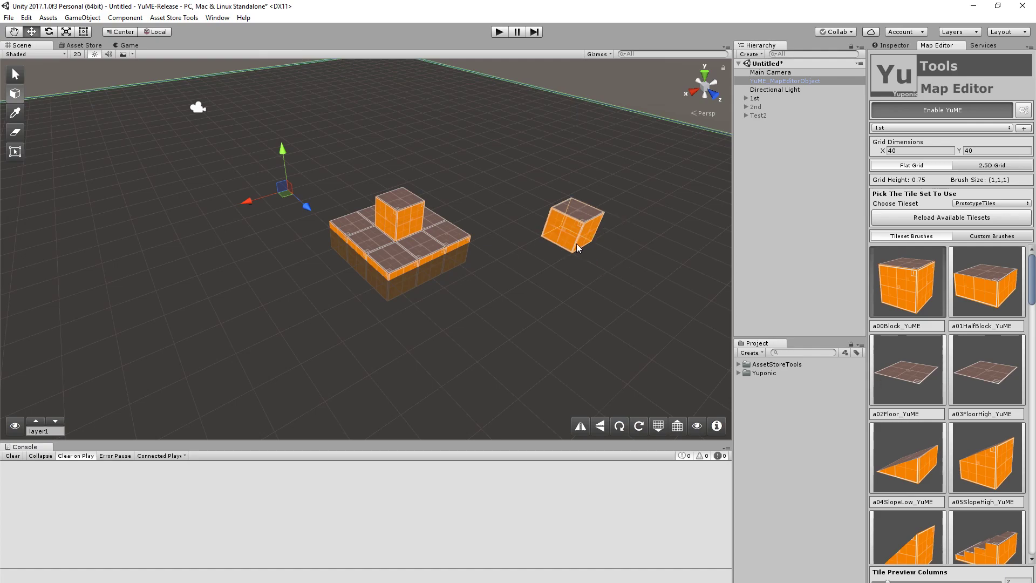
shift+scroll(480, 284, up, 2)
shift+scroll(480, 284, down, 2)
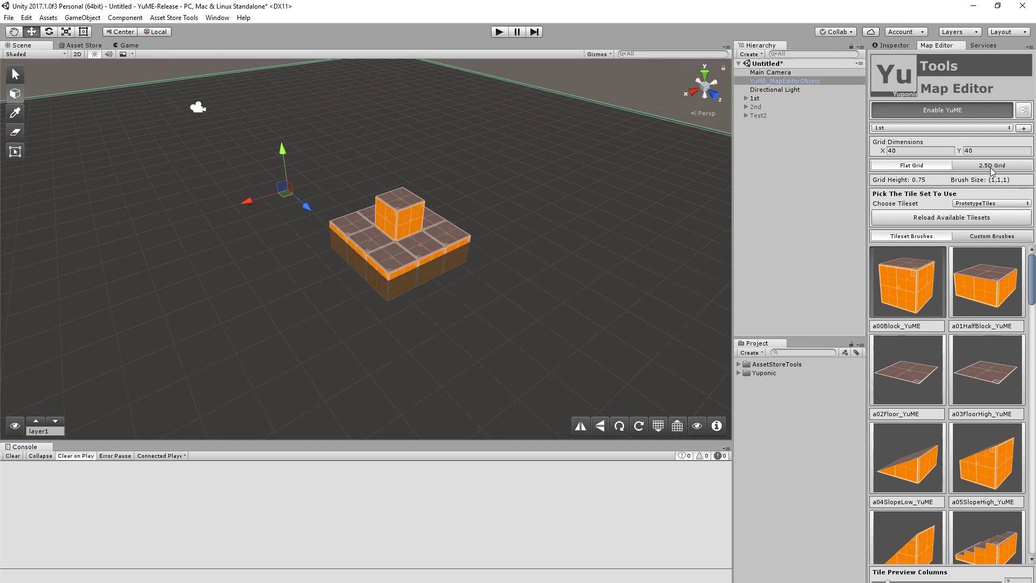
shift+scroll(614, 261, down, 1)
Set the Grid Layer Height Scaler to 1 in the editor settings
click(1024, 111)
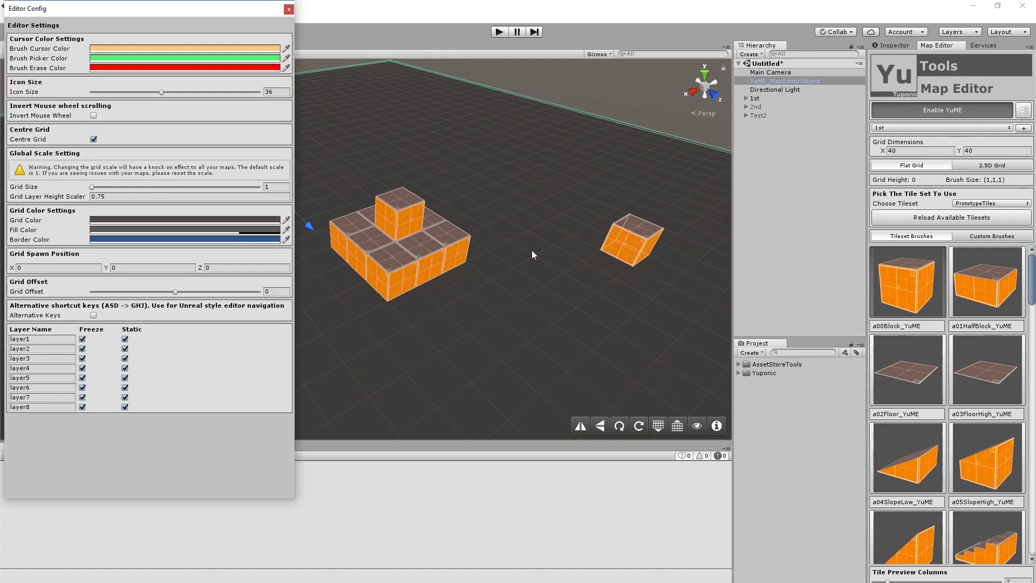
click(108, 197)
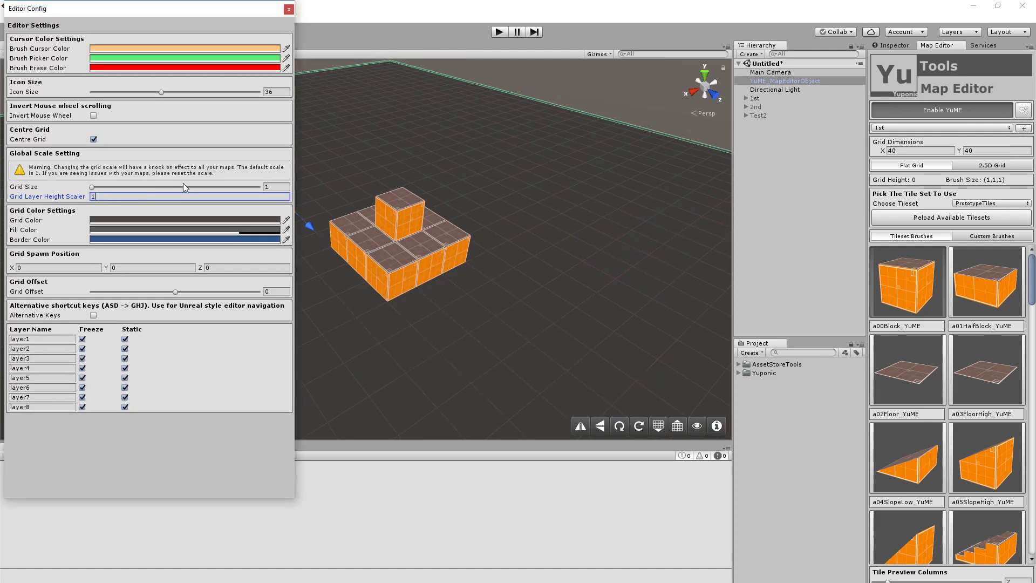
click(289, 9)
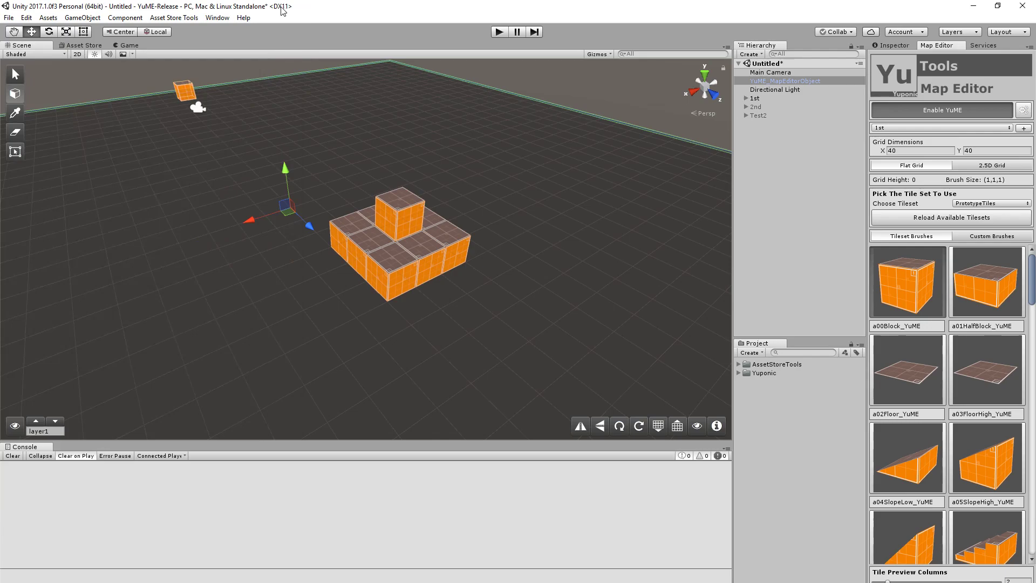
Switch to the selection tool and view the Alternative Keys option in the editor settings
click(18, 76)
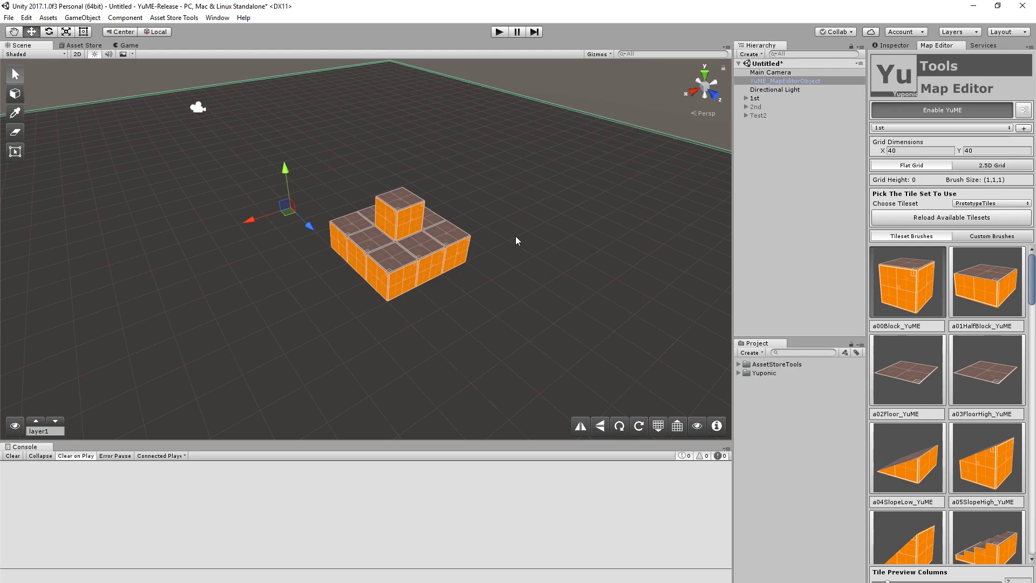
click(1024, 110)
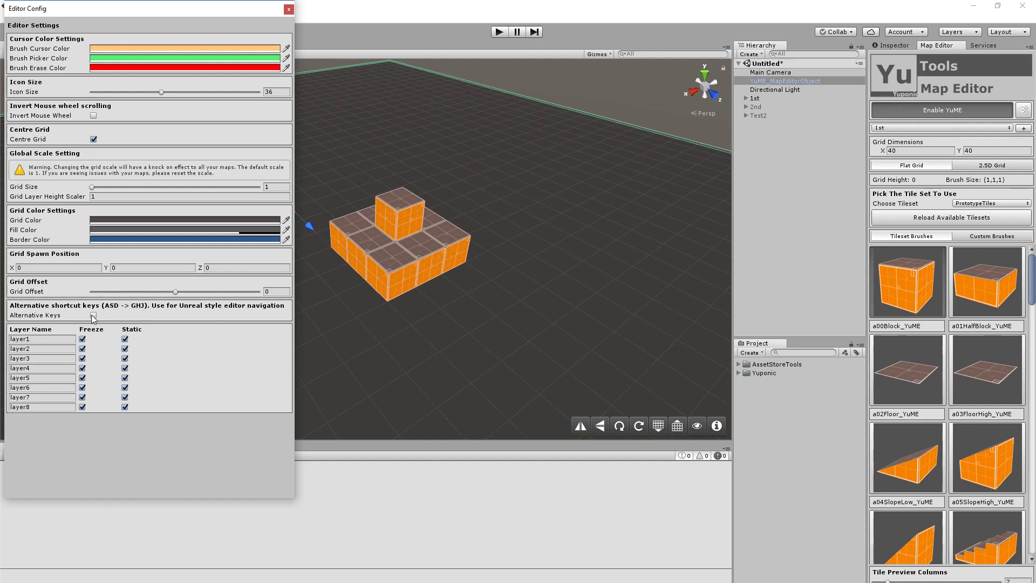
click(288, 10)
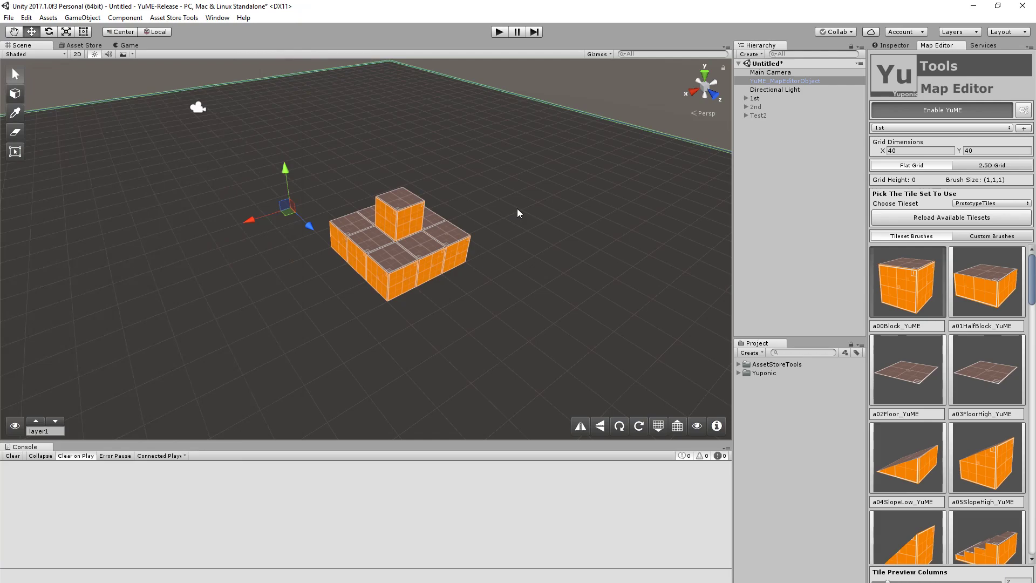
Switch in turn to the brush, picker and eraser tools over the empty grid
key(b)
key(i)
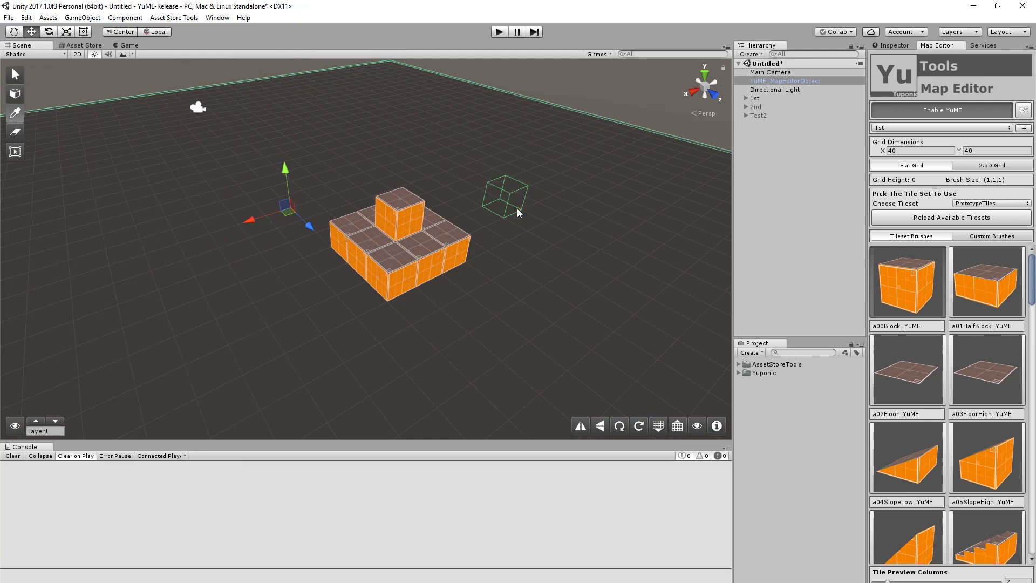
key(e)
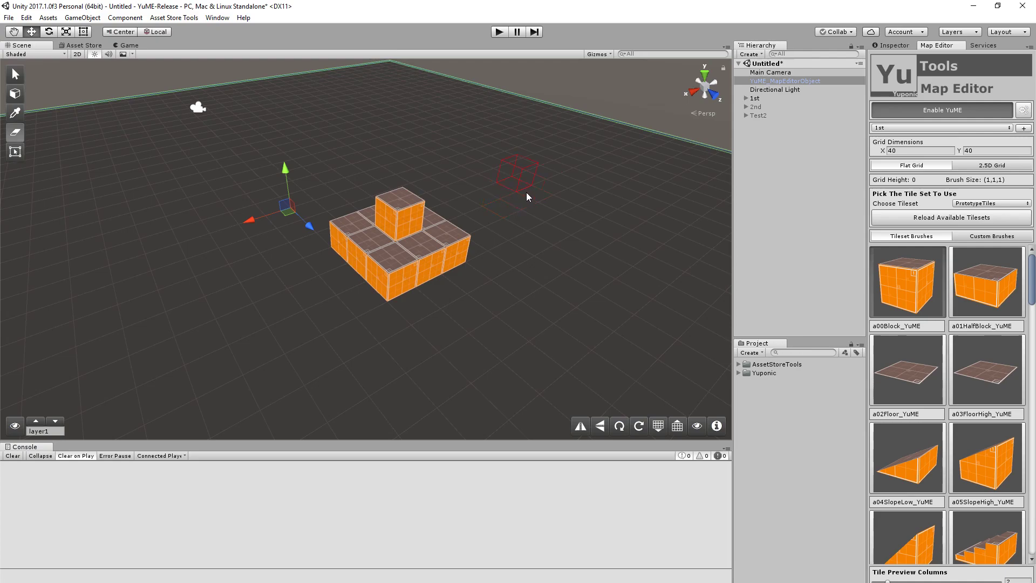
mouse_move(546, 218)
alt+mouse_down()
mouse_move(520, 189)
mouse_move(533, 200)
mouse_move(515, 199)
mouse_move(554, 196)
mouse_move(599, 170)
mouse_move(634, 189)
mouse_move(601, 185)
mouse_move(487, 230)
mouse_move(459, 215)
mouse_move(402, 219)
mouse_move(398, 199)
mouse_move(283, 209)
mouse_move(297, 194)
mouse_move(324, 194)
mouse_move(373, 211)
mouse_move(464, 205)
mouse_move(458, 216)
alt+mouse_up()
click(458, 216)
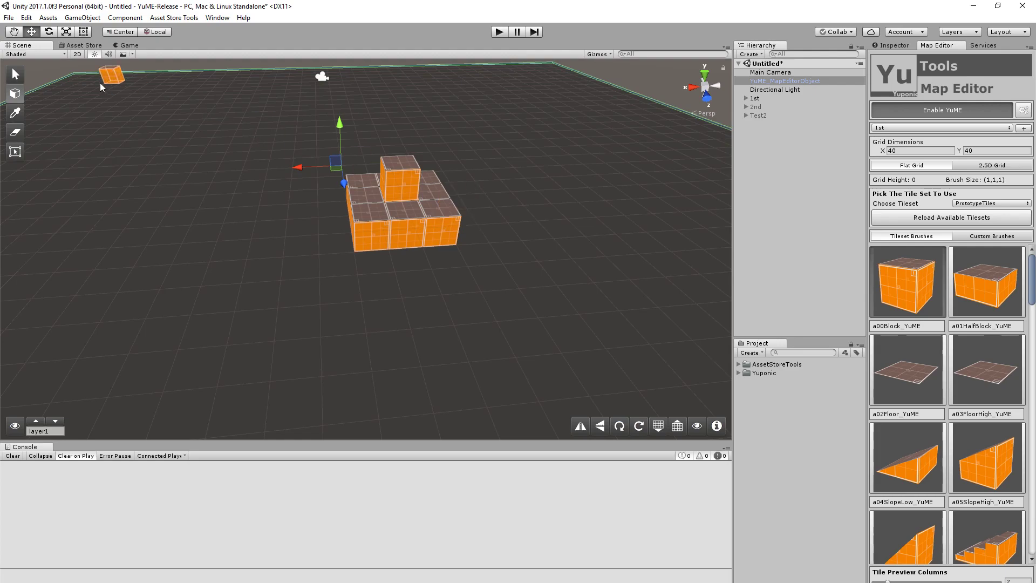
Set the X grid dimension of the 1st map to 100
click(908, 151)
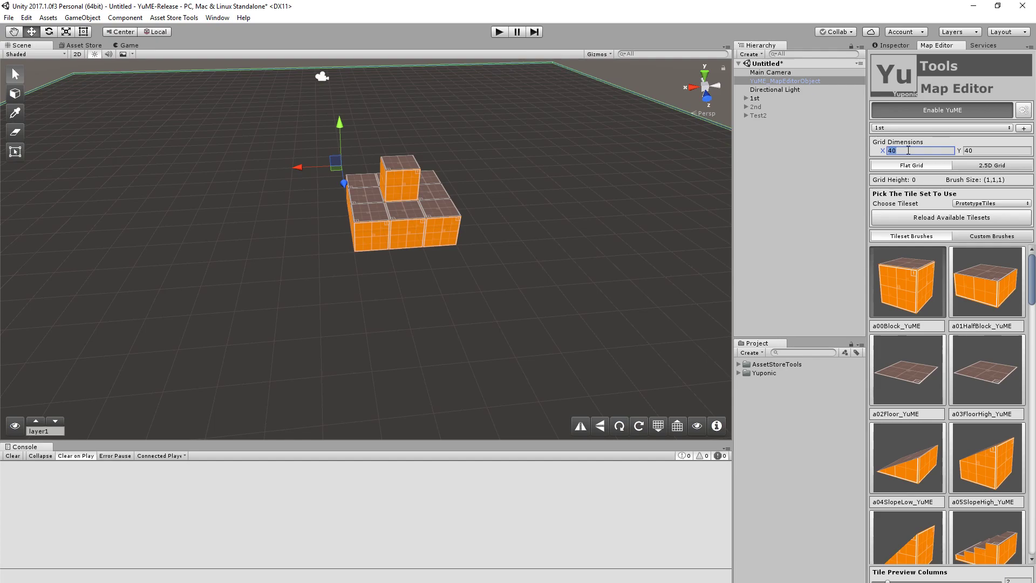
text(100)
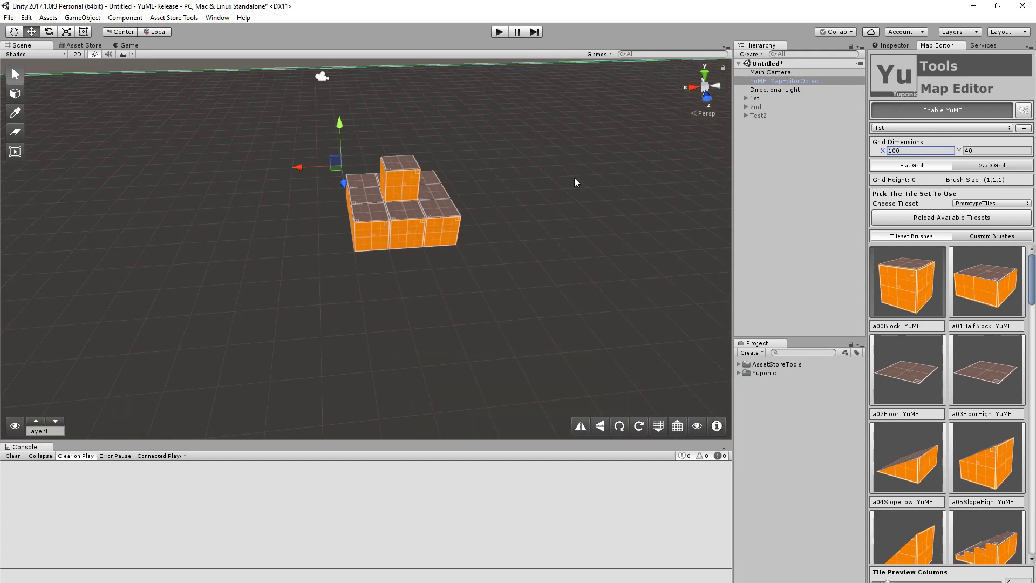
alt+drag(562, 216, 558, 239)
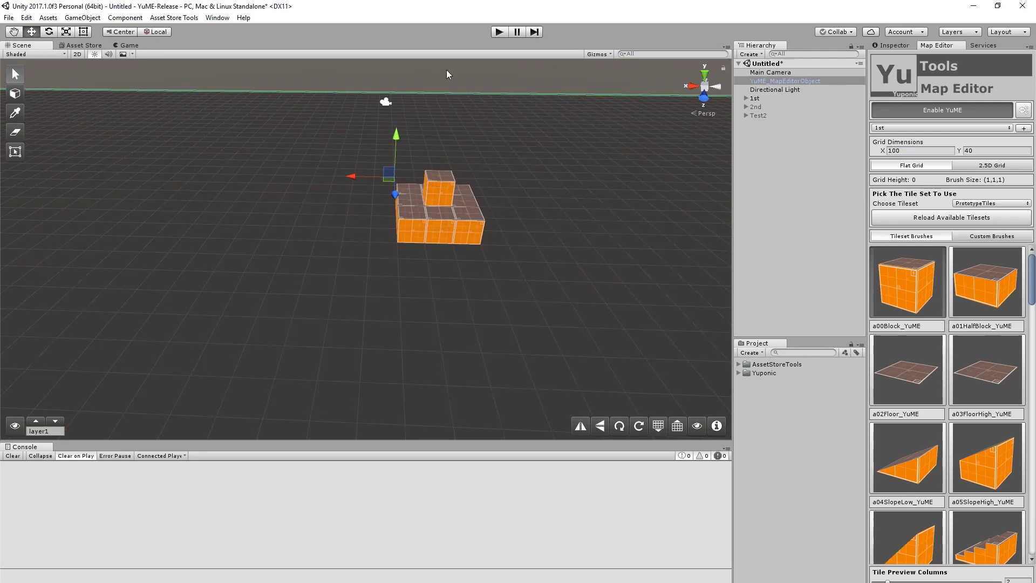
Run the scene in play mode to check the map in the game view, and stop it
key(ctrl+p)
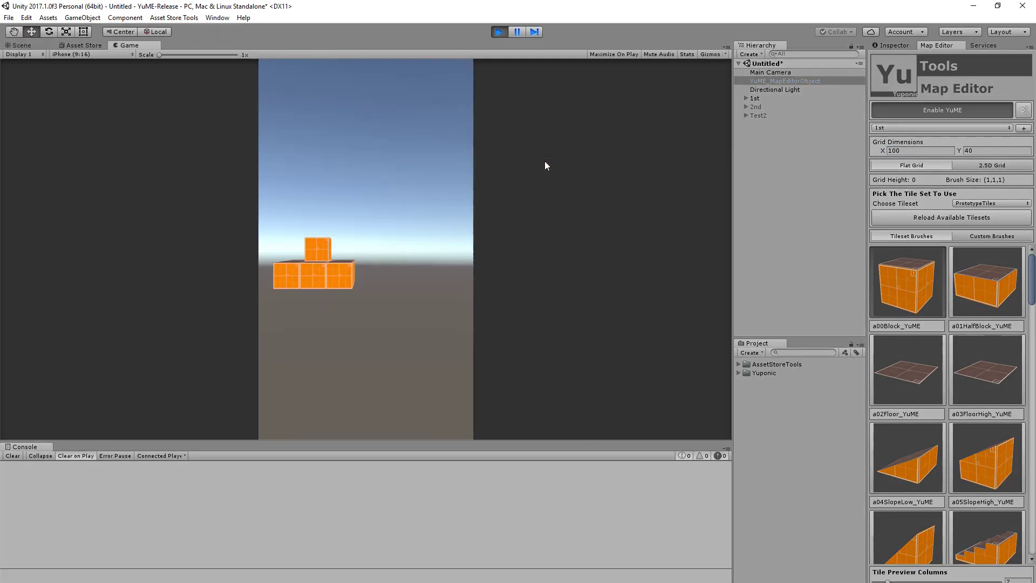
click(499, 31)
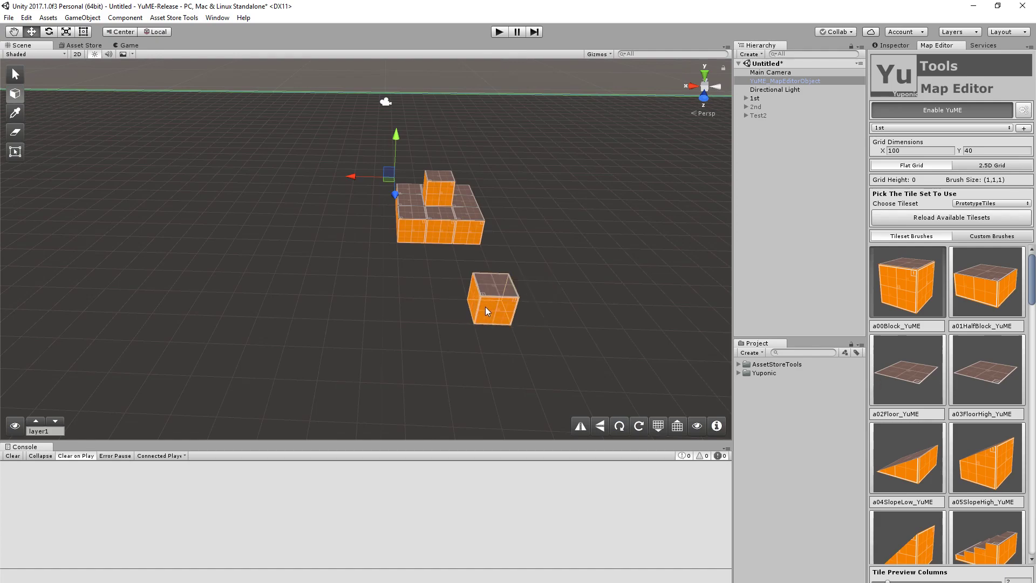
Place a single a00Block_YuME tile on the grid in front of the existing block structure
click(487, 306)
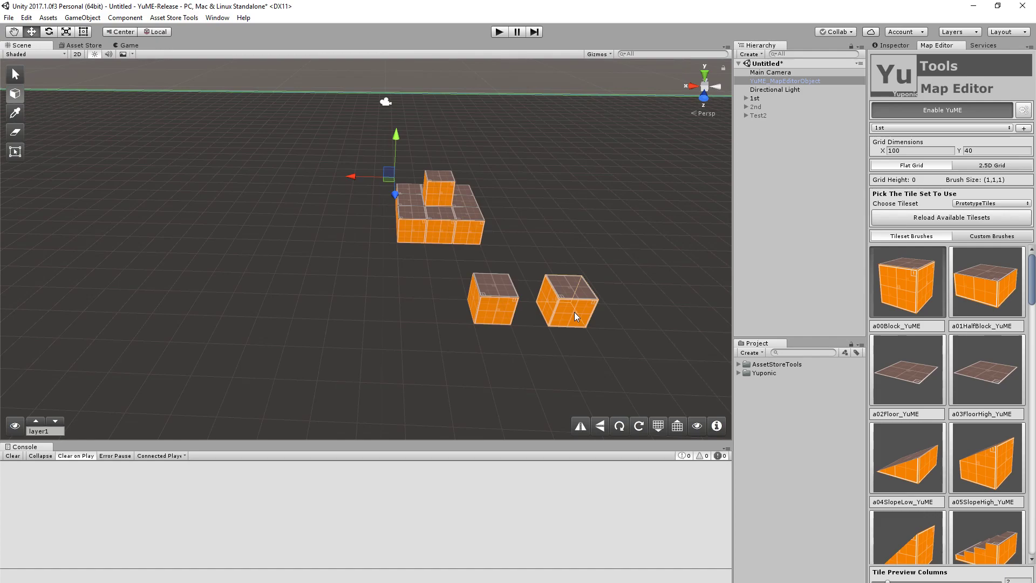
drag(574, 312, 418, 286)
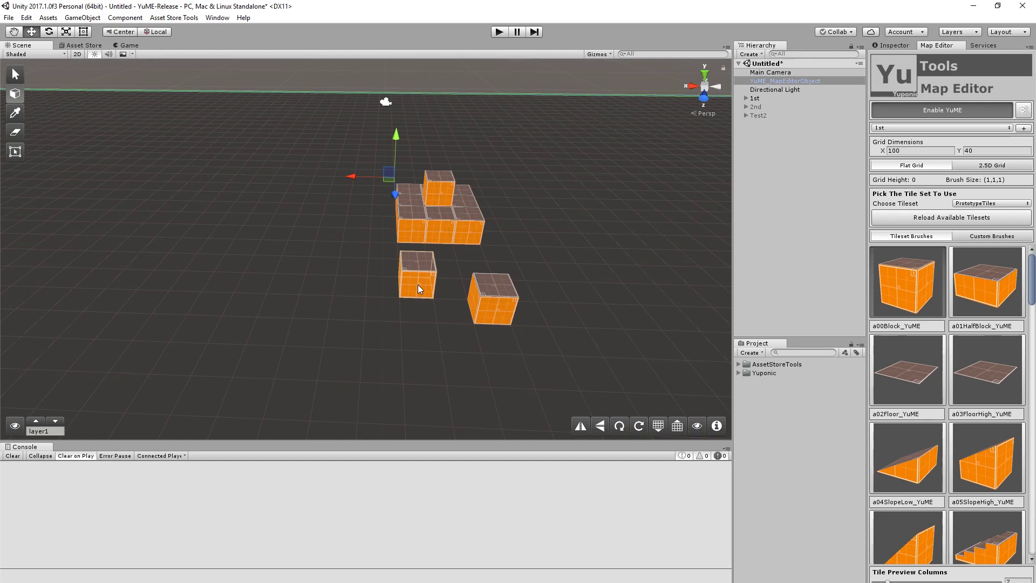
click(418, 284)
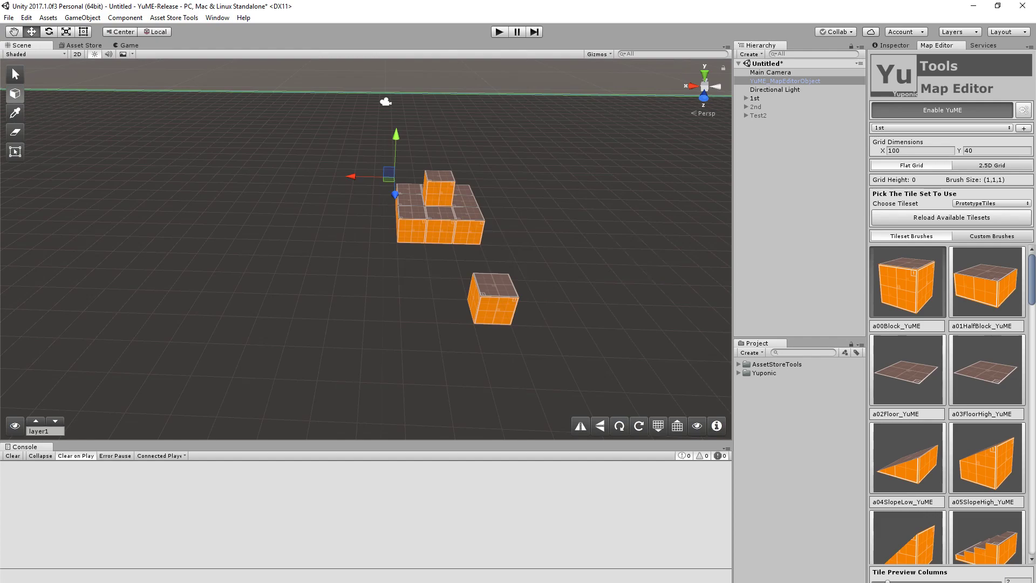